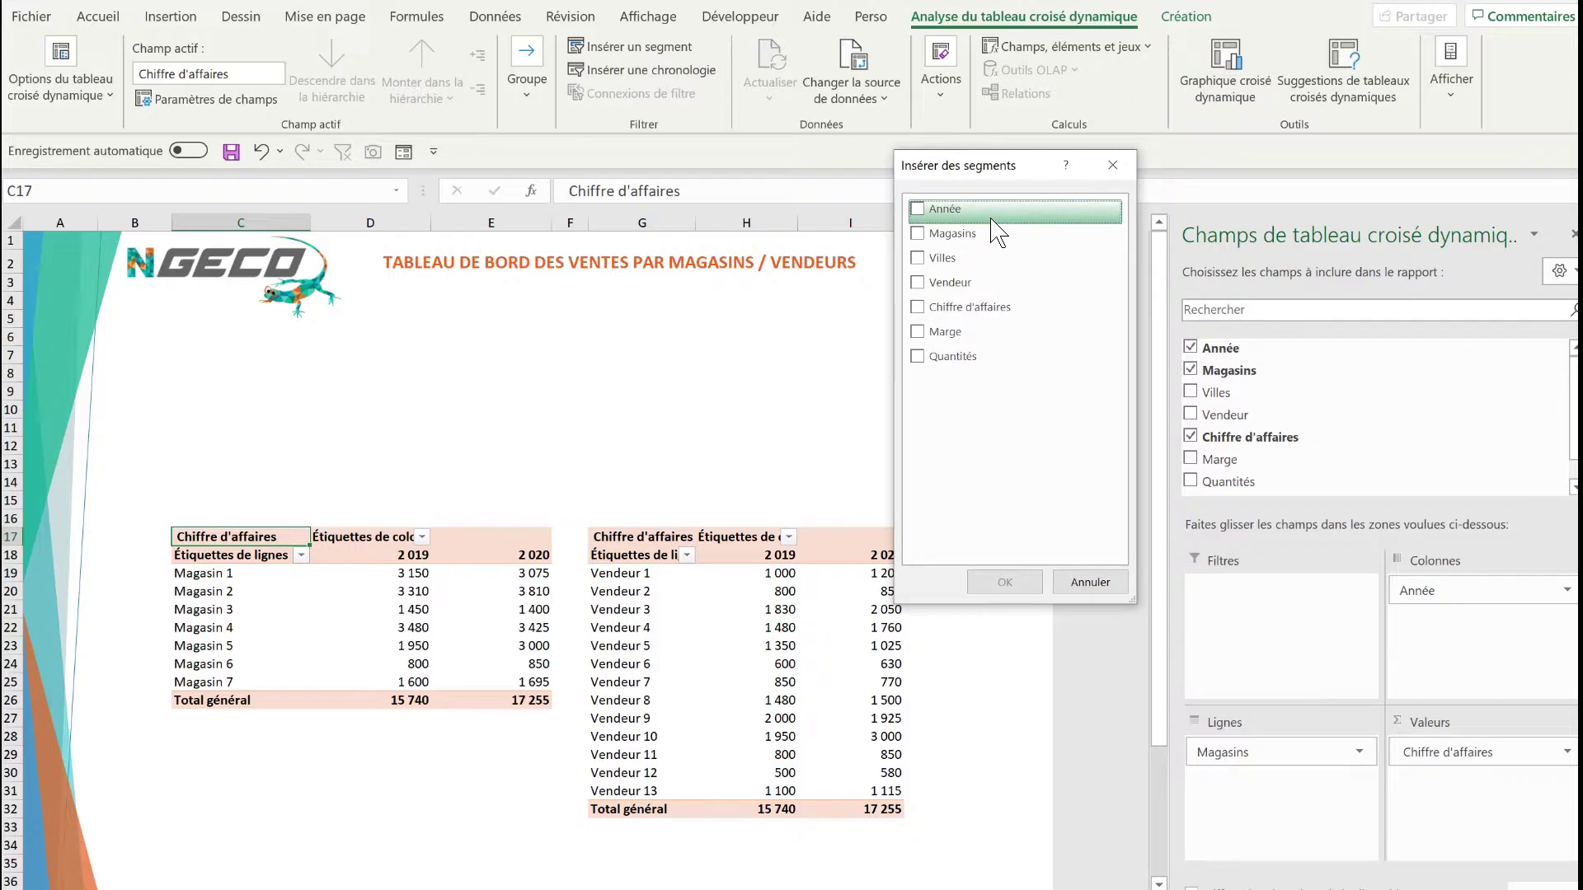
# Insert slicers for the Magasins, Villes and Vendeur fields of the store pivot table
pyautogui.click(917, 235)
pyautogui.click(919, 258)
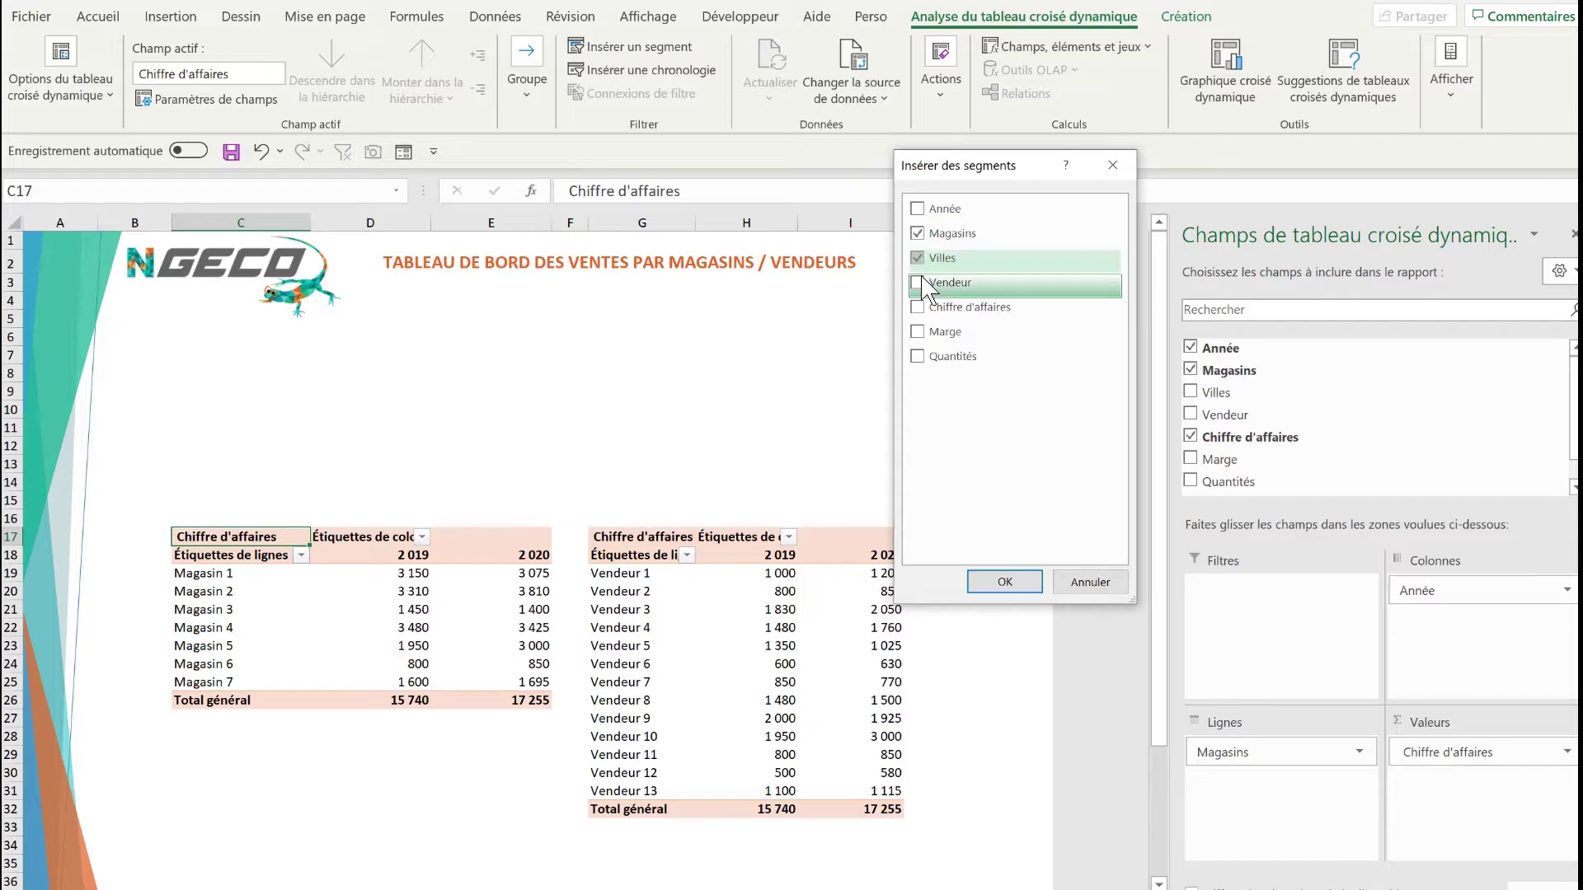
pyautogui.click(921, 284)
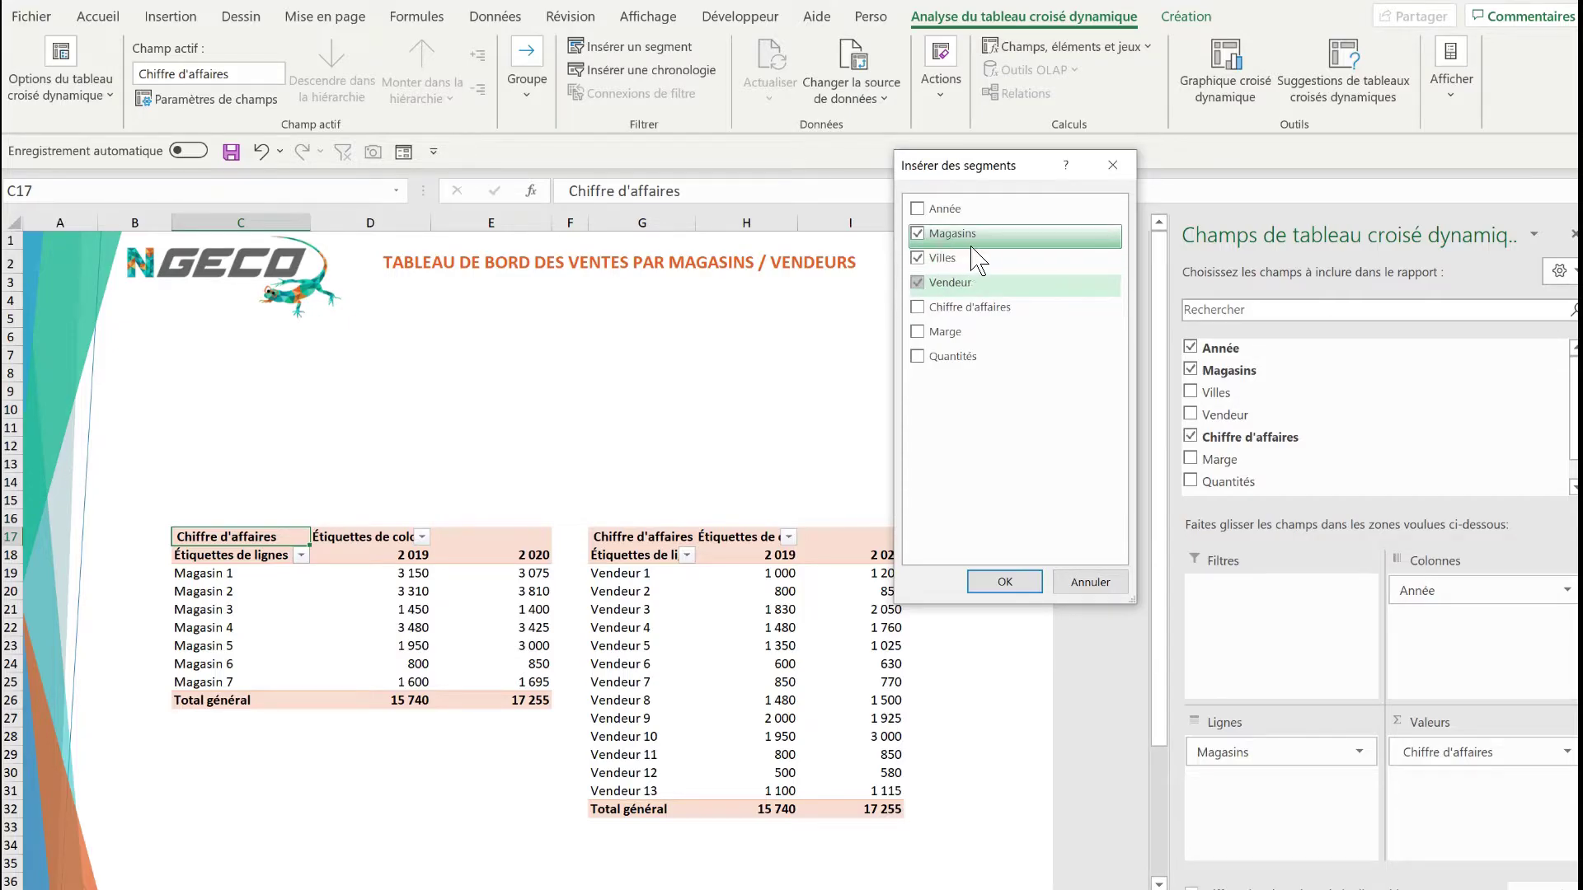
pyautogui.click(1023, 586)
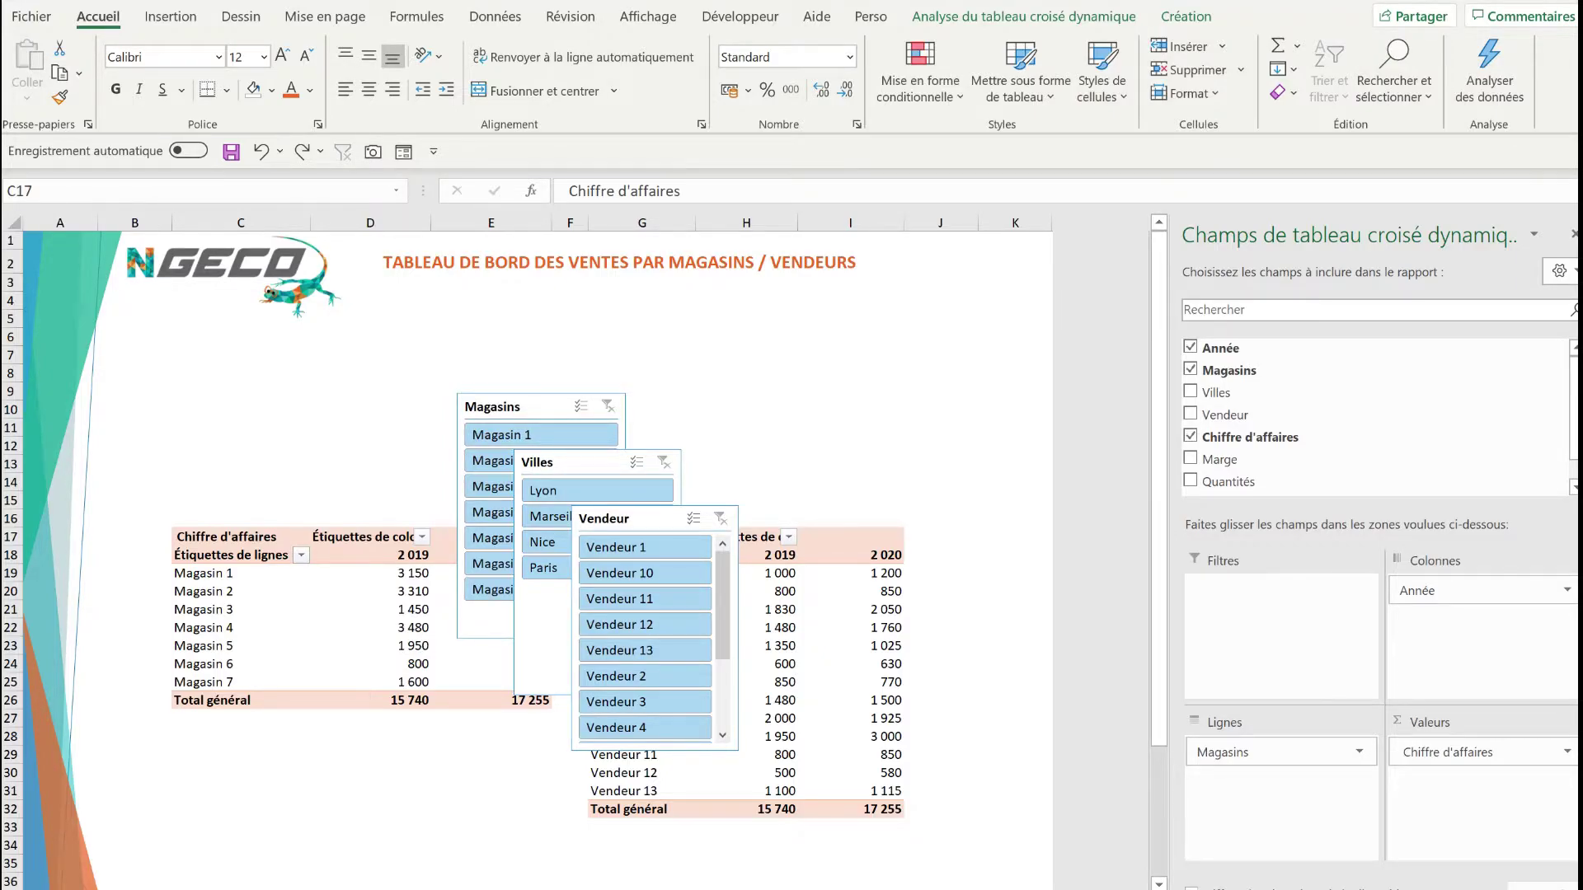
# Arrange the Magasins, Villes and Vendeur slicers side by side in that order below the dashboard title
pyautogui.click(483, 413)
pyautogui.moveTo(509, 410); pyautogui.dragTo(228, 353)
pyautogui.moveTo(601, 462); pyautogui.dragTo(509, 358)
pyautogui.moveTo(640, 523); pyautogui.dragTo(675, 363)
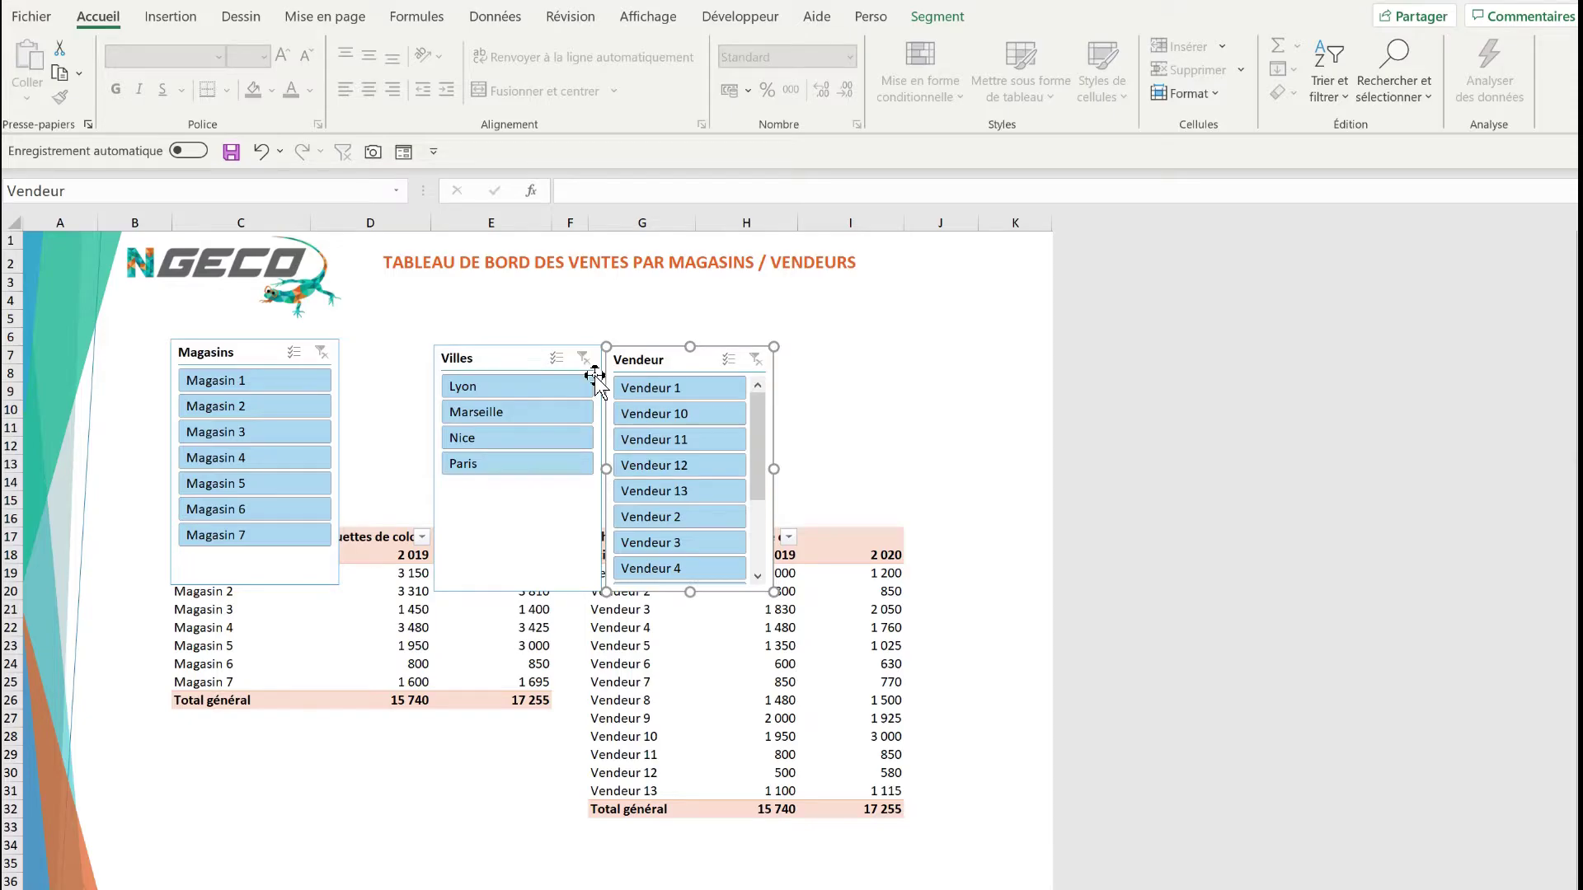
# Align the three slicers along their top edges and shorten them together to about 5.3 cm high, clear of the pivot tables
pyautogui.keyDown('ctrl'); pyautogui.click(496, 370); pyautogui.keyUp('ctrl')
pyautogui.keyDown('ctrl'); pyautogui.click(218, 352); pyautogui.keyUp('ctrl')
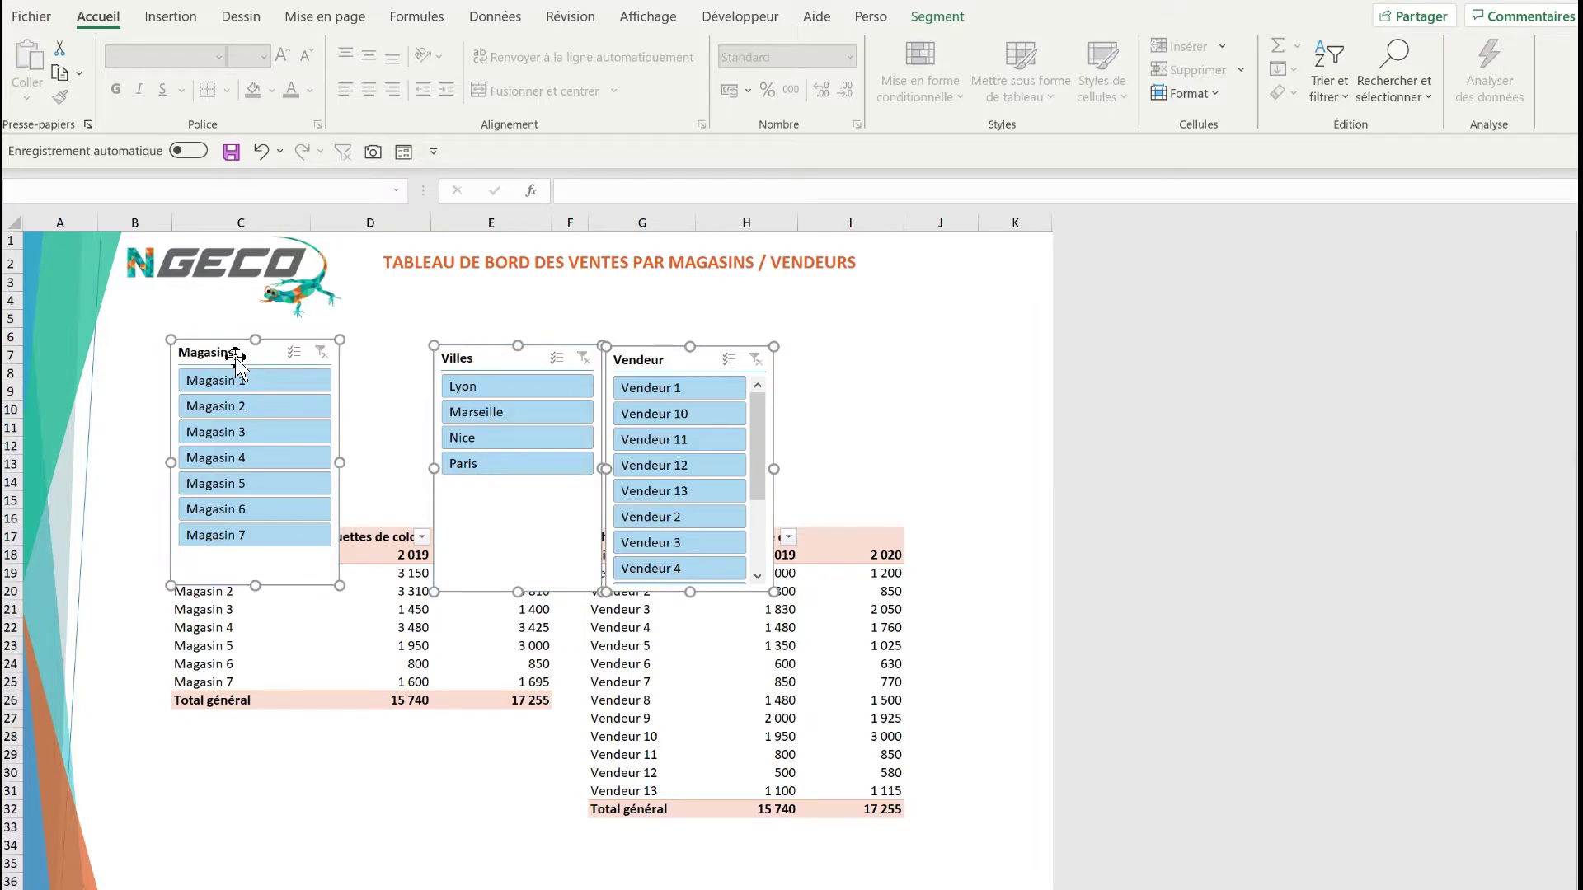
pyautogui.click(959, 20)
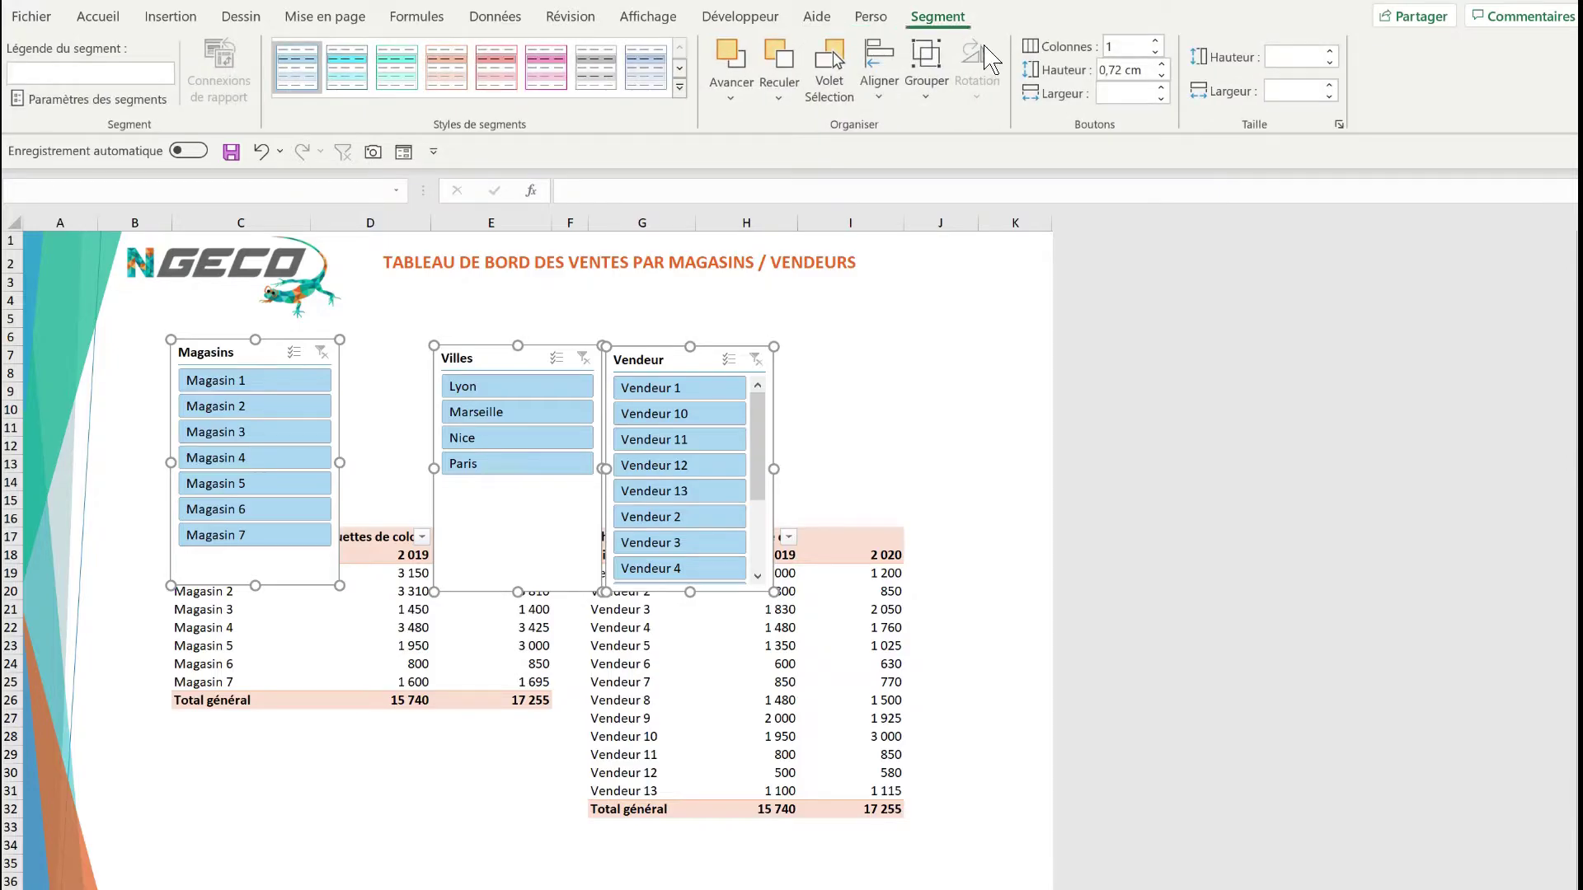
pyautogui.click(886, 91)
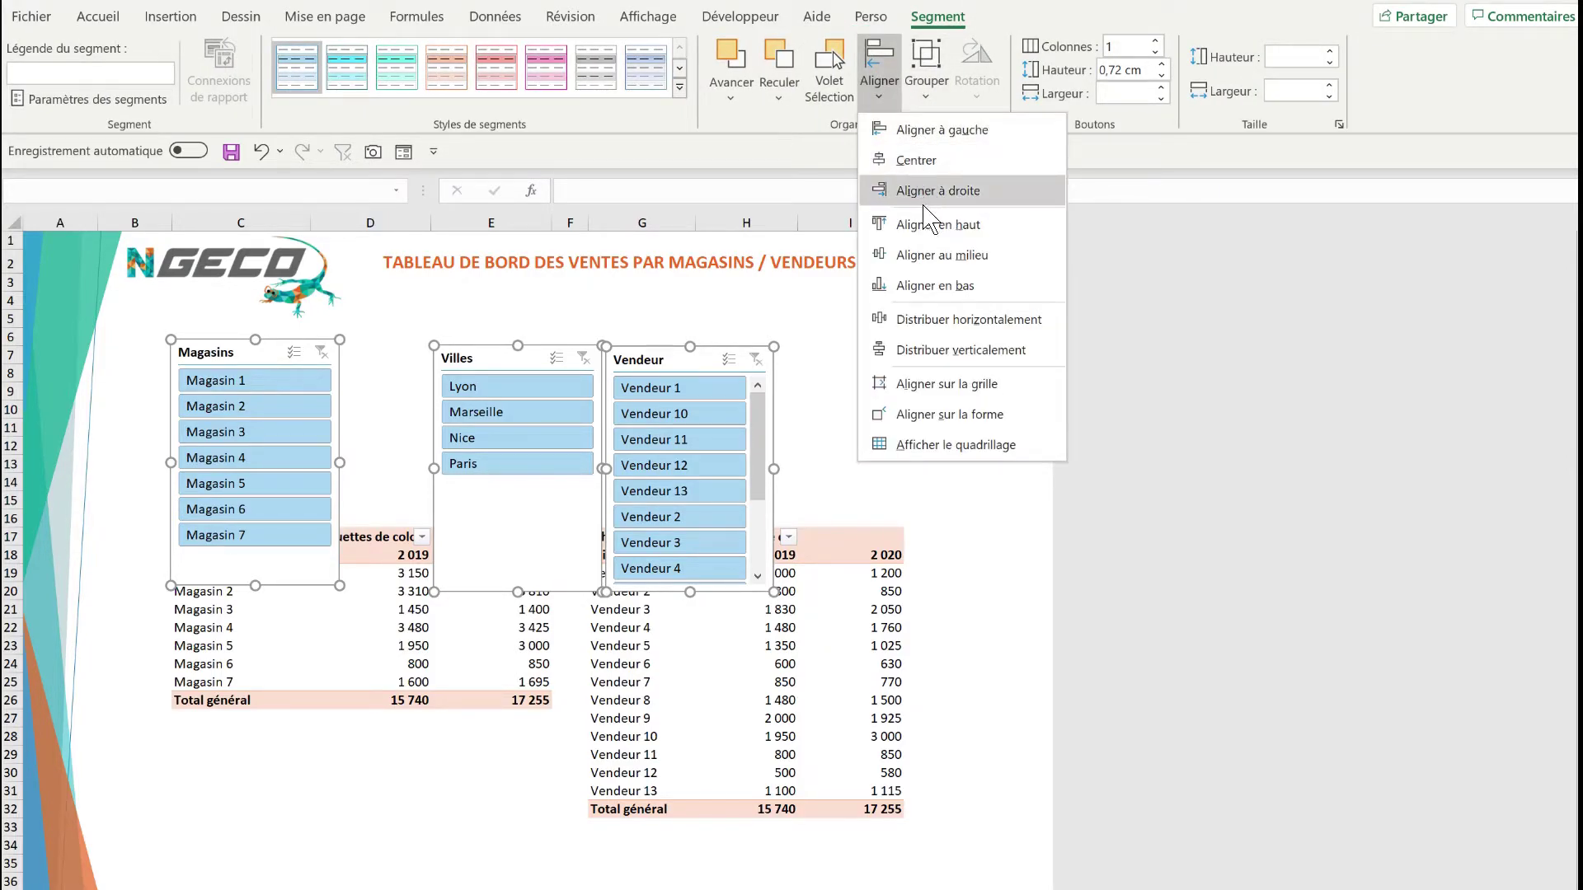
pyautogui.click(929, 227)
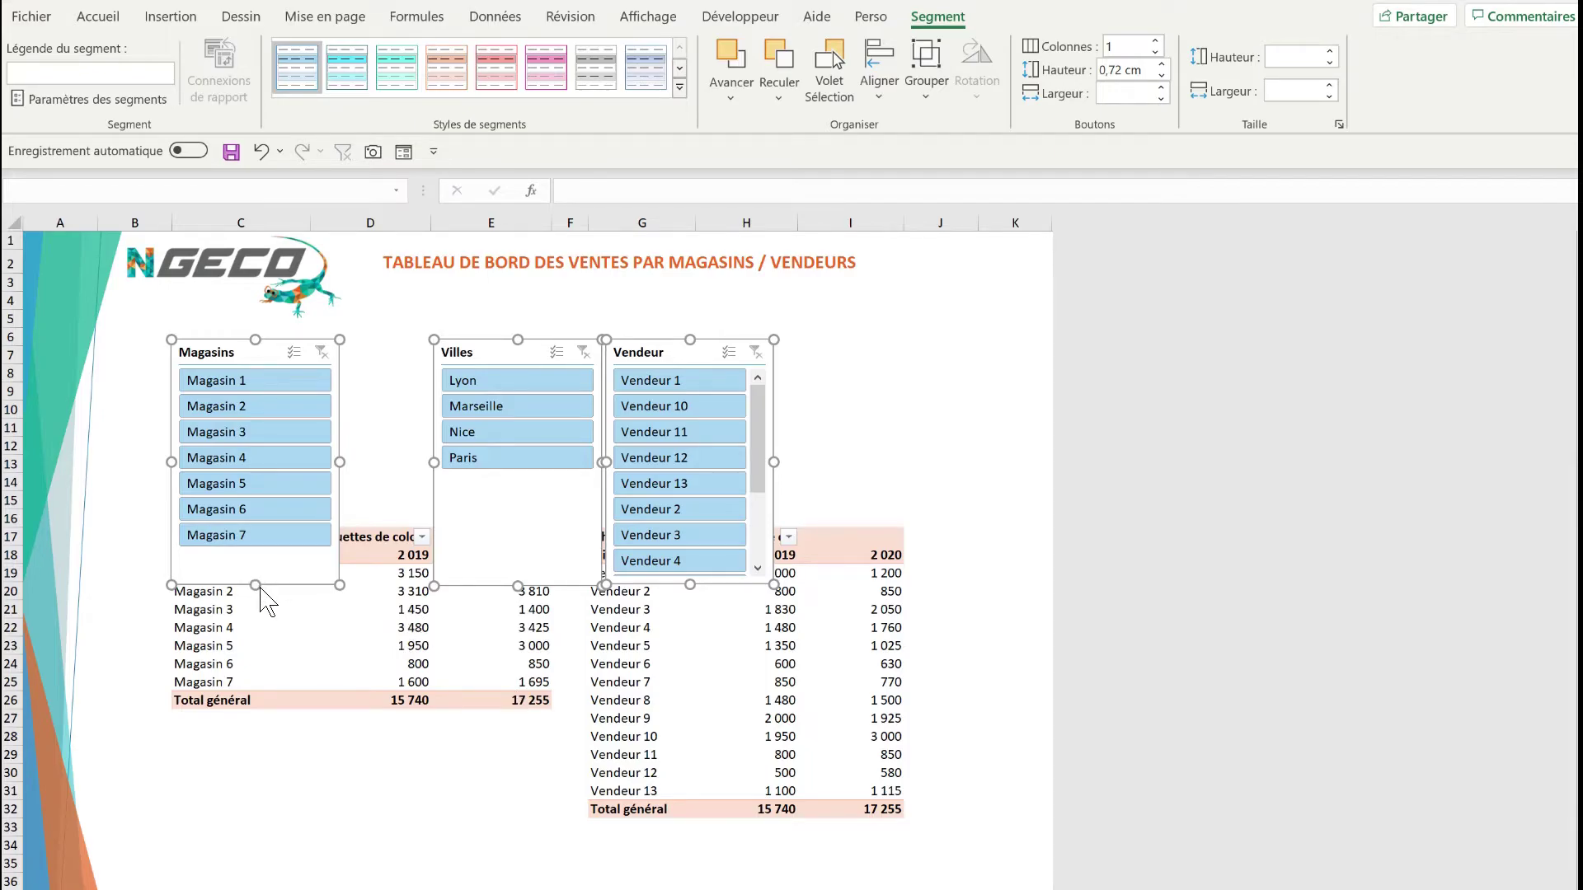
pyautogui.moveTo(261, 591); pyautogui.dragTo(255, 515)
pyautogui.click(142, 391)
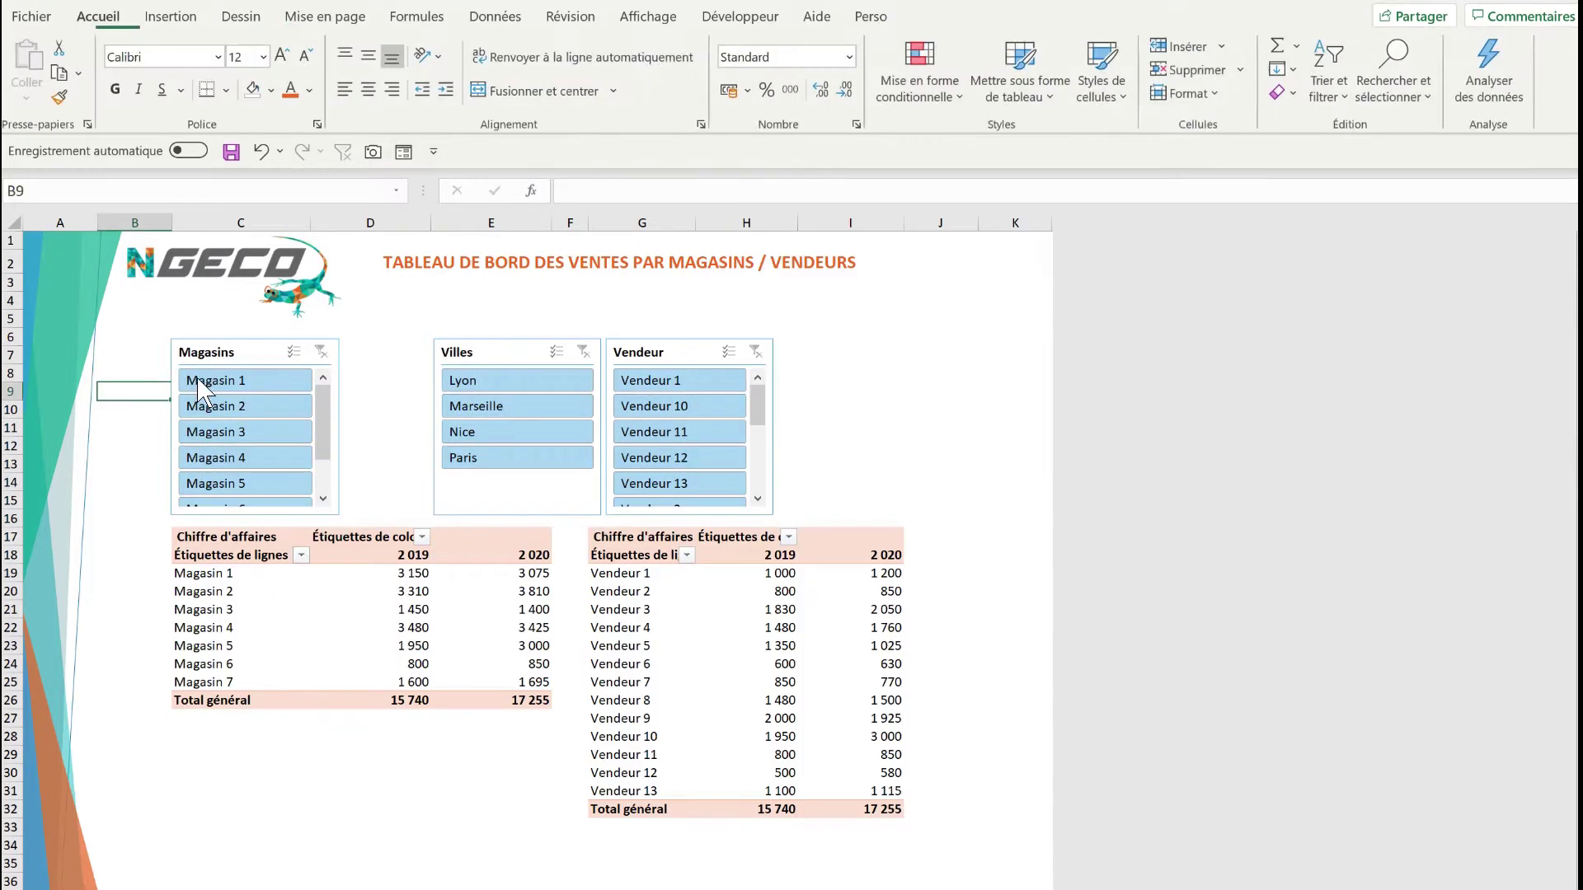
# Set the Magasins slicer to 2 columns and widen it to about 7.6 cm, almost reaching the Villes slicer
pyautogui.click(213, 361)
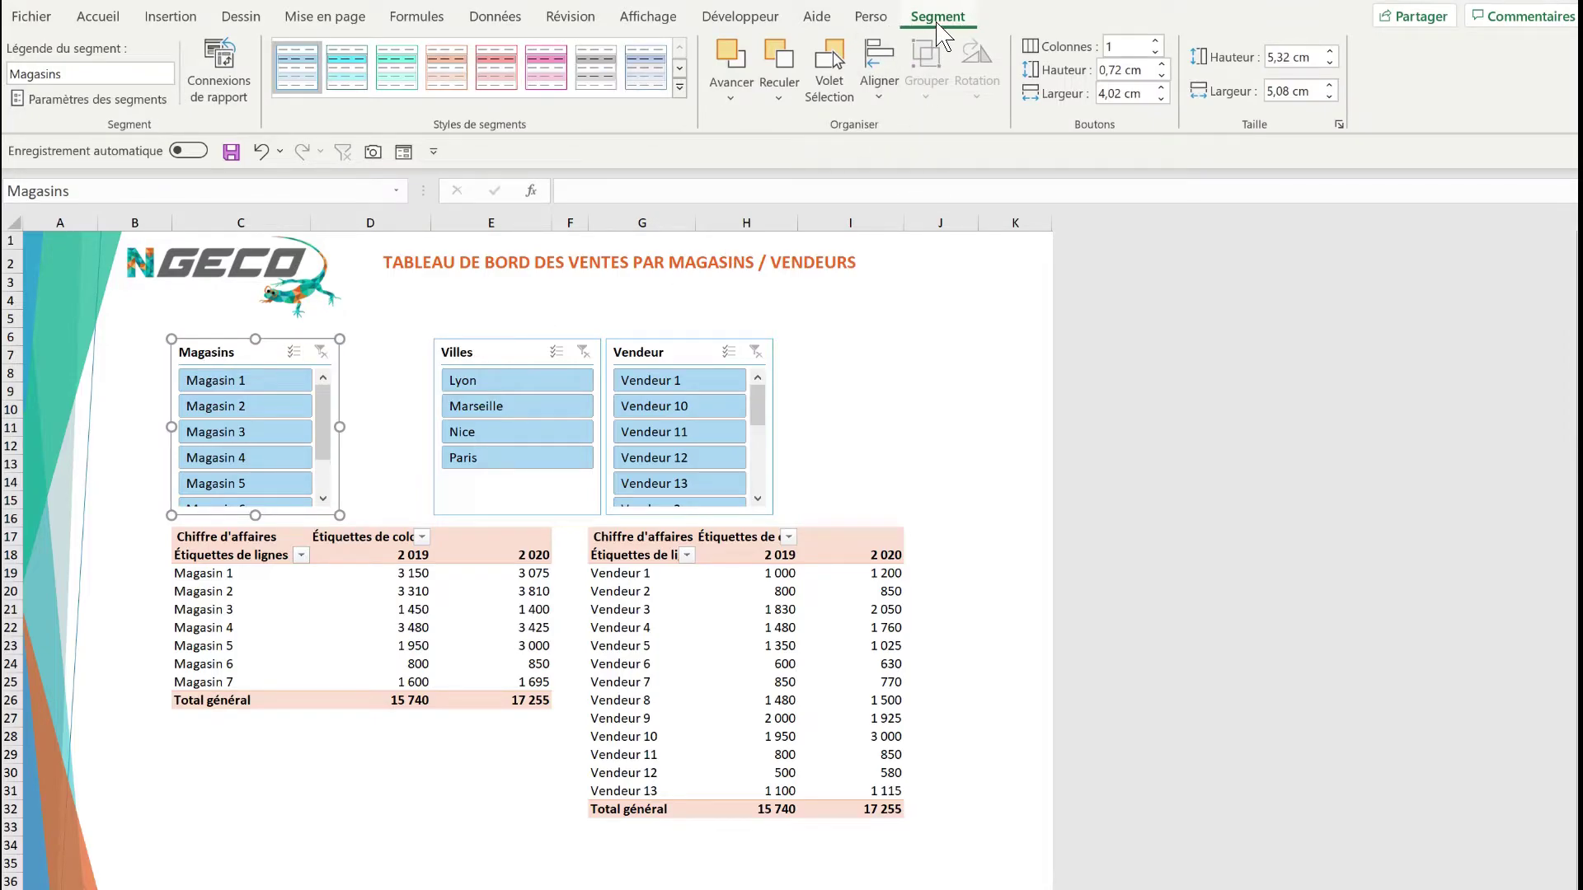
pyautogui.click(1155, 42)
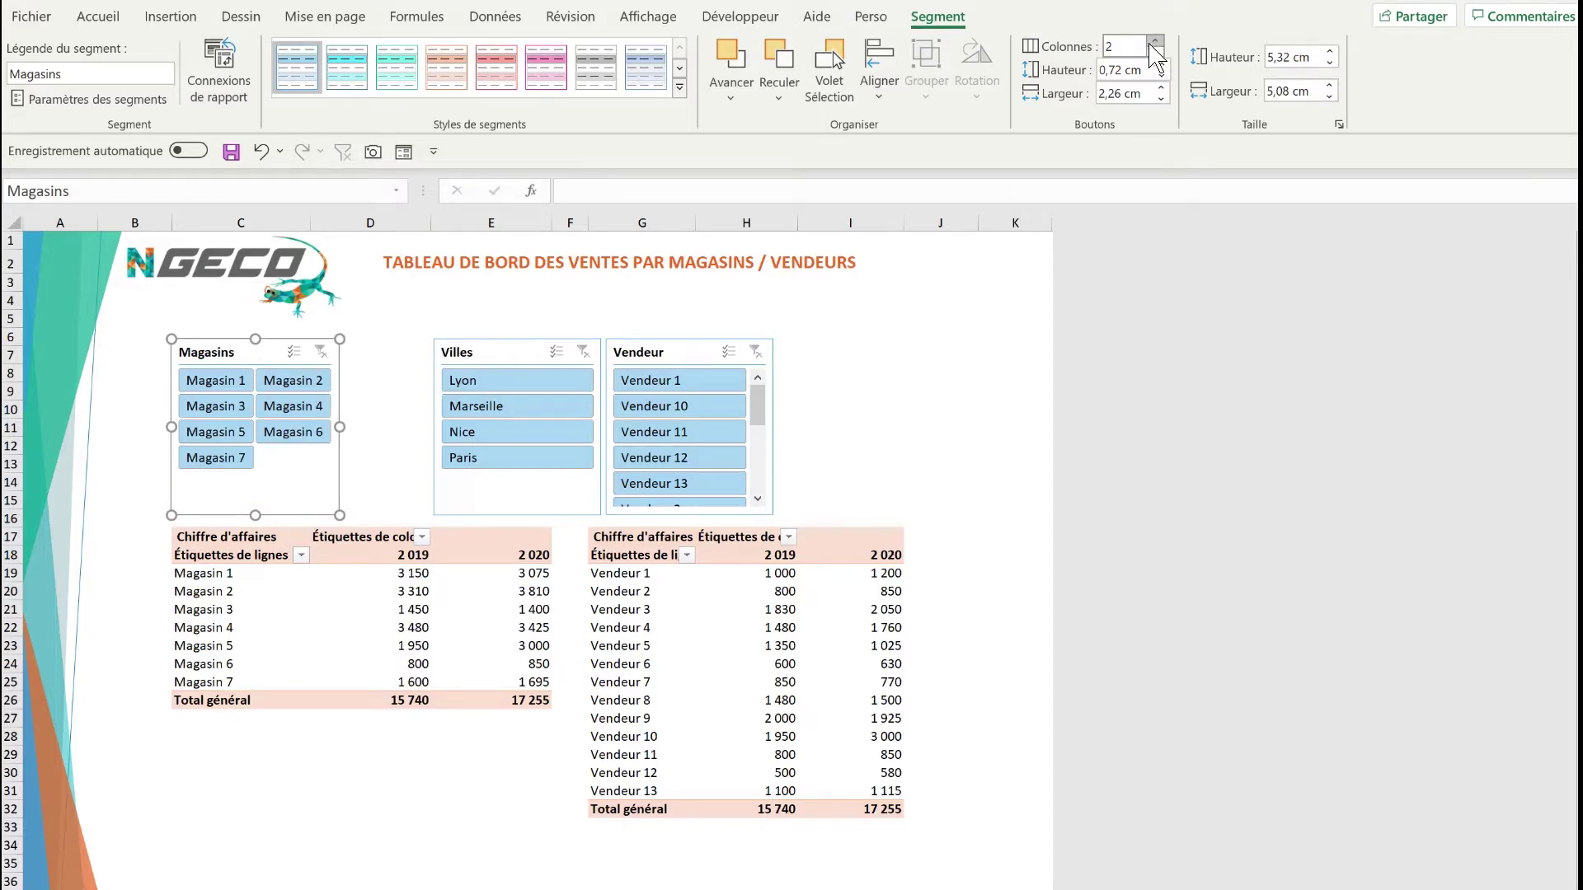
pyautogui.moveTo(340, 427); pyautogui.dragTo(423, 422)
# Set the Vendeur slicer to 3 columns and widen it to about 9 cm, up to the edge of the seller pivot table
pyautogui.click(666, 360)
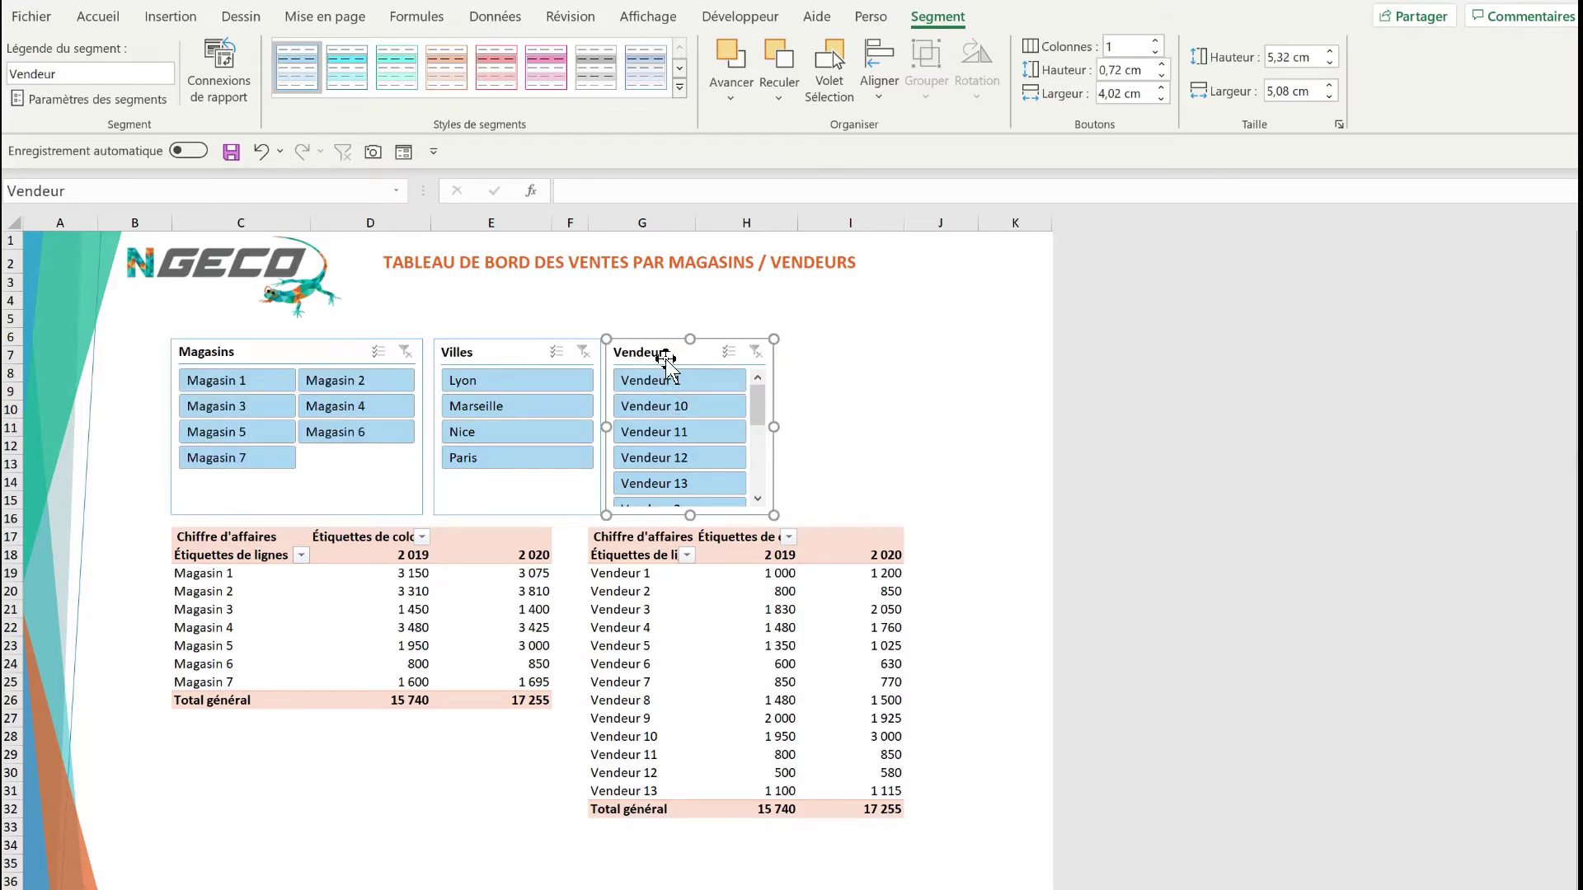
pyautogui.click(1155, 41)
pyautogui.click(1155, 42)
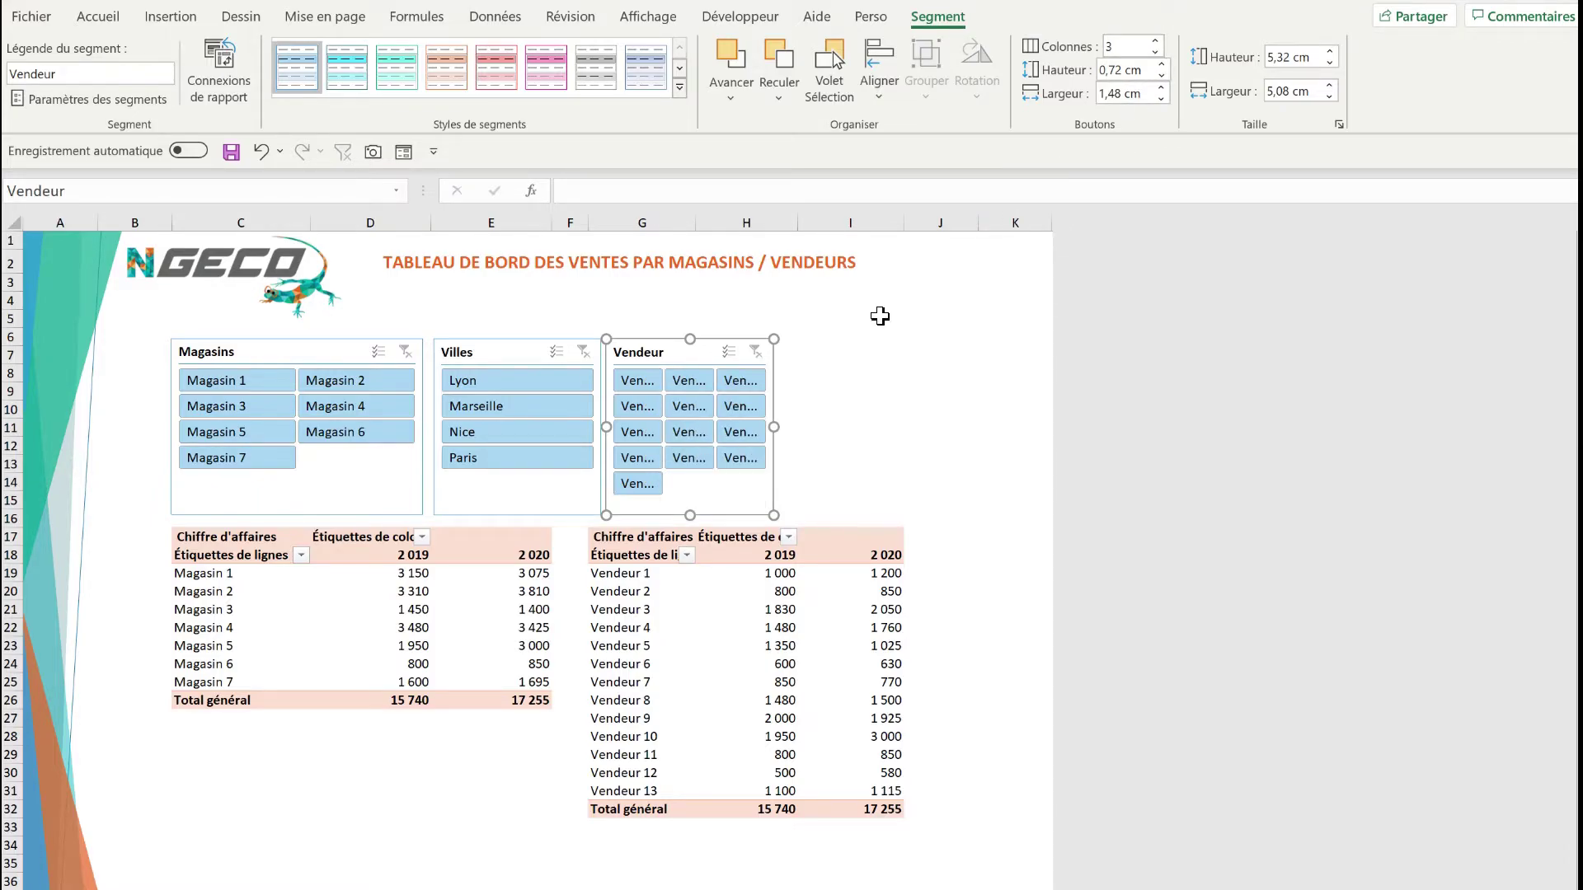
pyautogui.moveTo(781, 427); pyautogui.dragTo(907, 426)
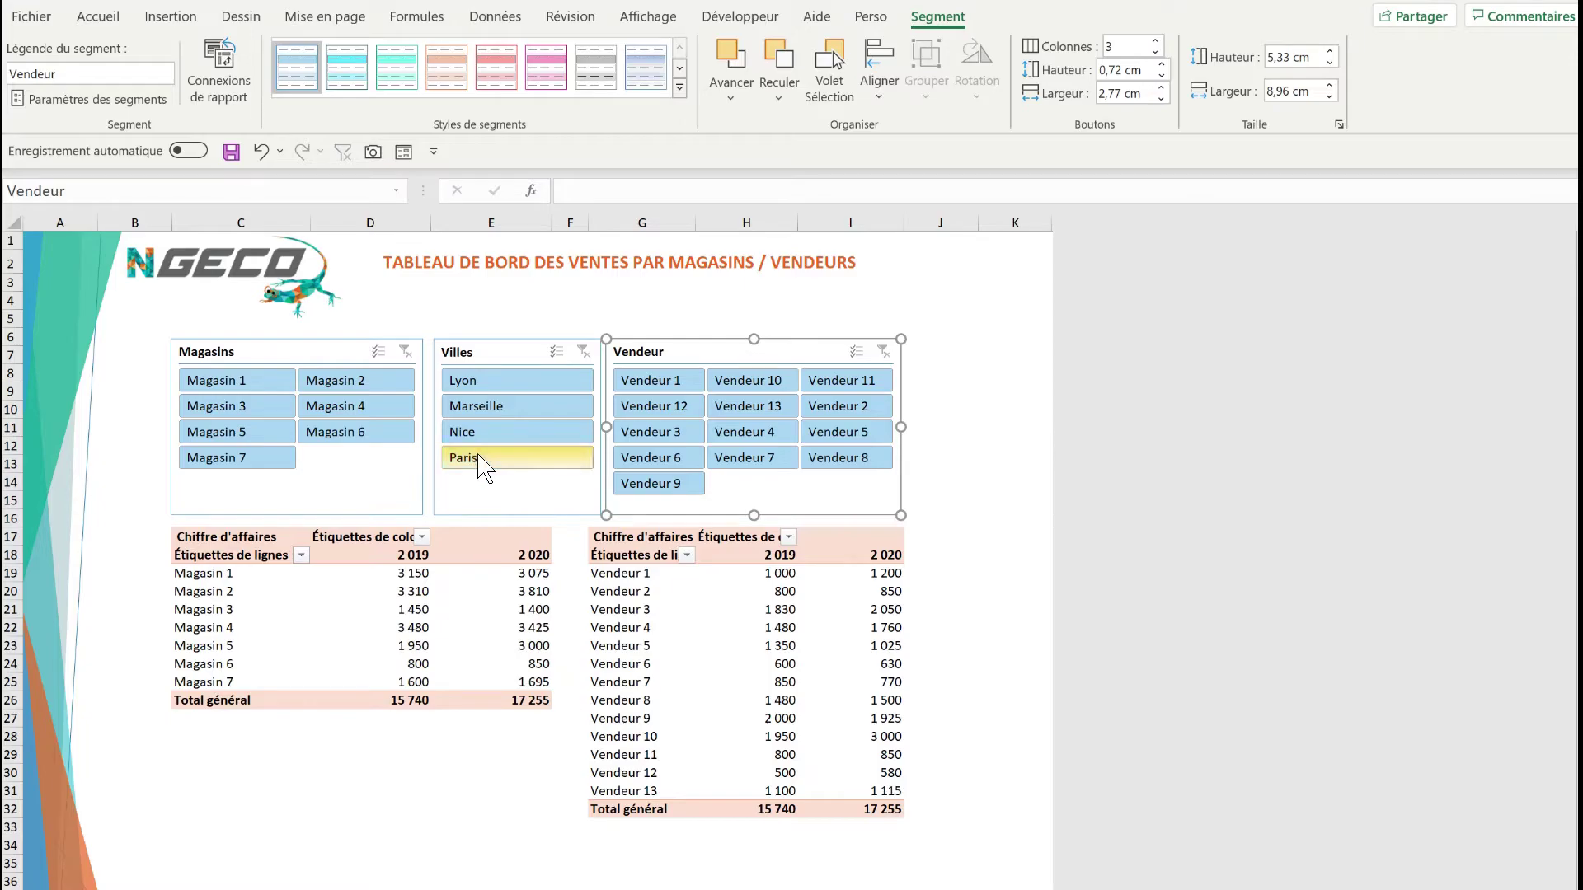
# Test the Villes slicer by filtering on Paris and adding Marseille, and clear its filter
pyautogui.click(499, 461)
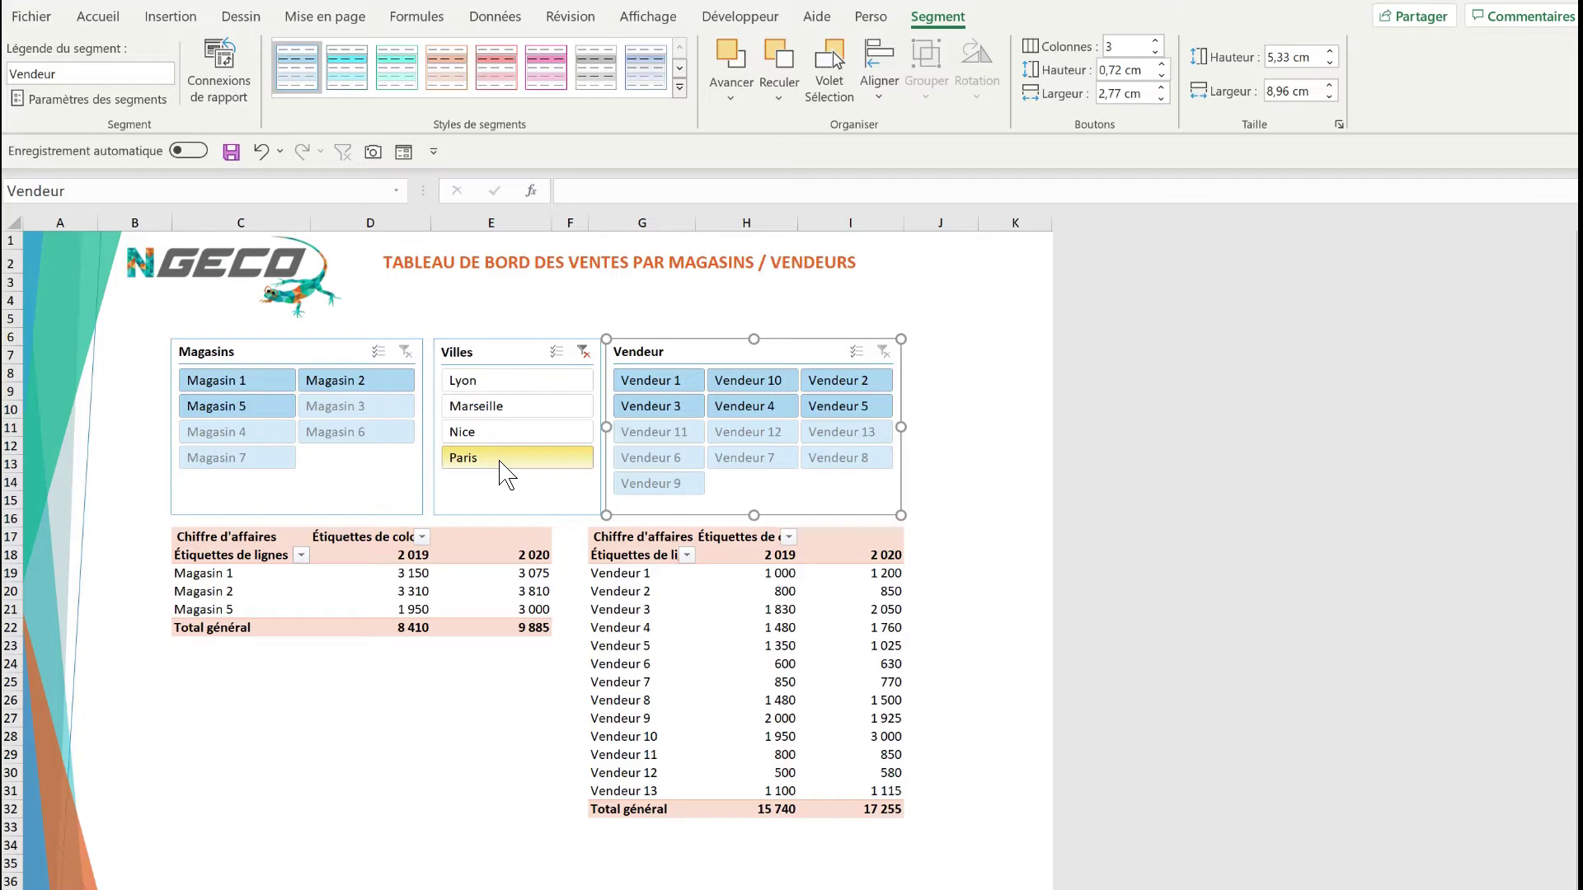
pyautogui.keyDown('ctrl'); pyautogui.click(524, 420); pyautogui.keyUp('ctrl')
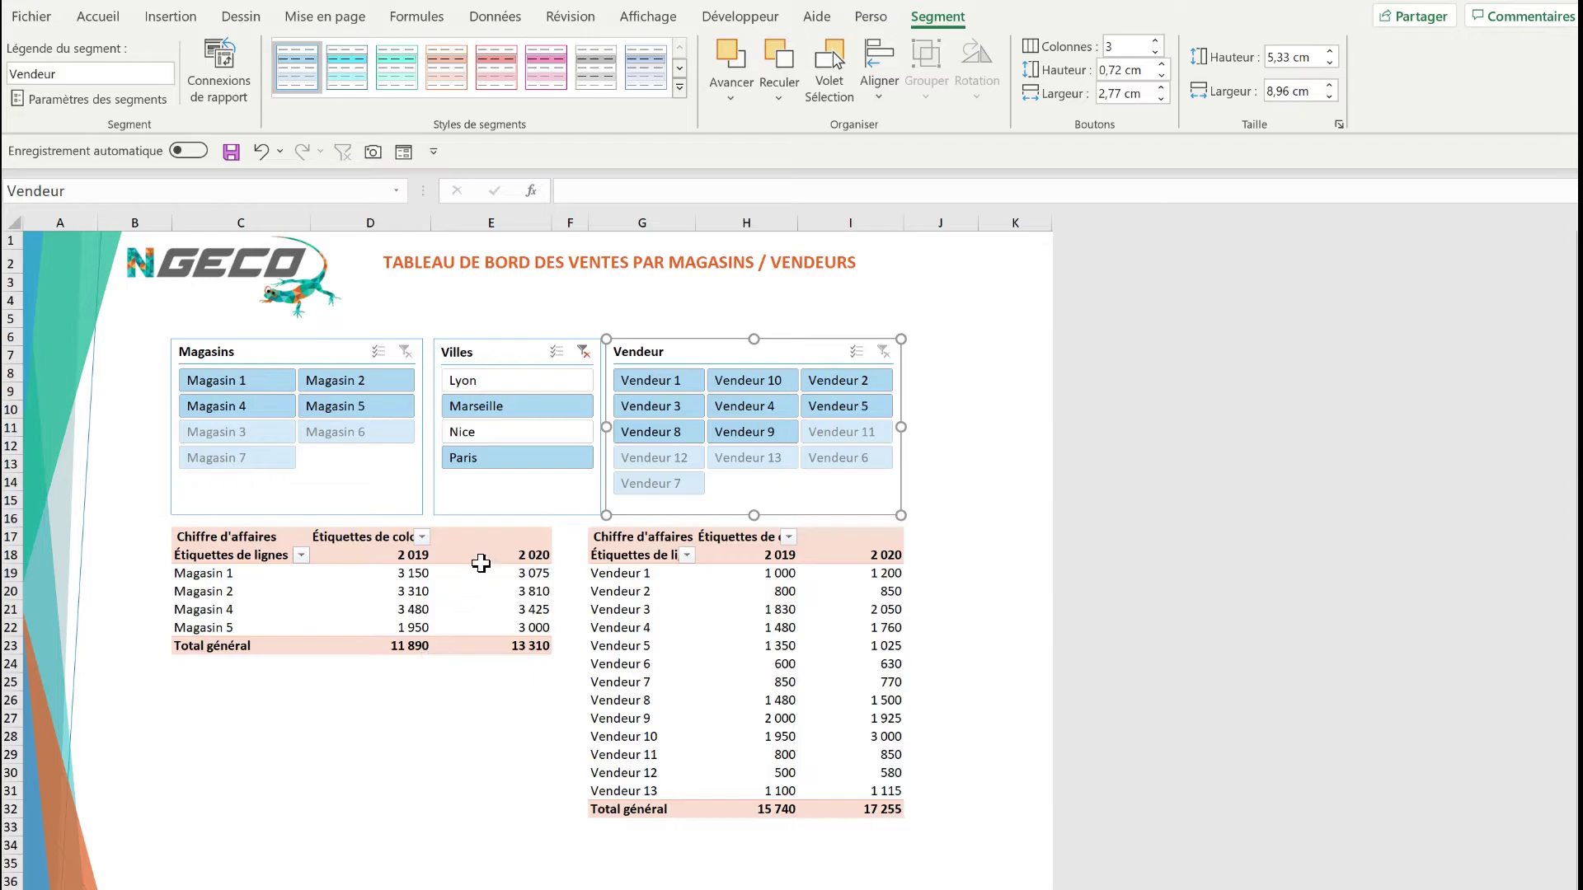
pyautogui.click(584, 352)
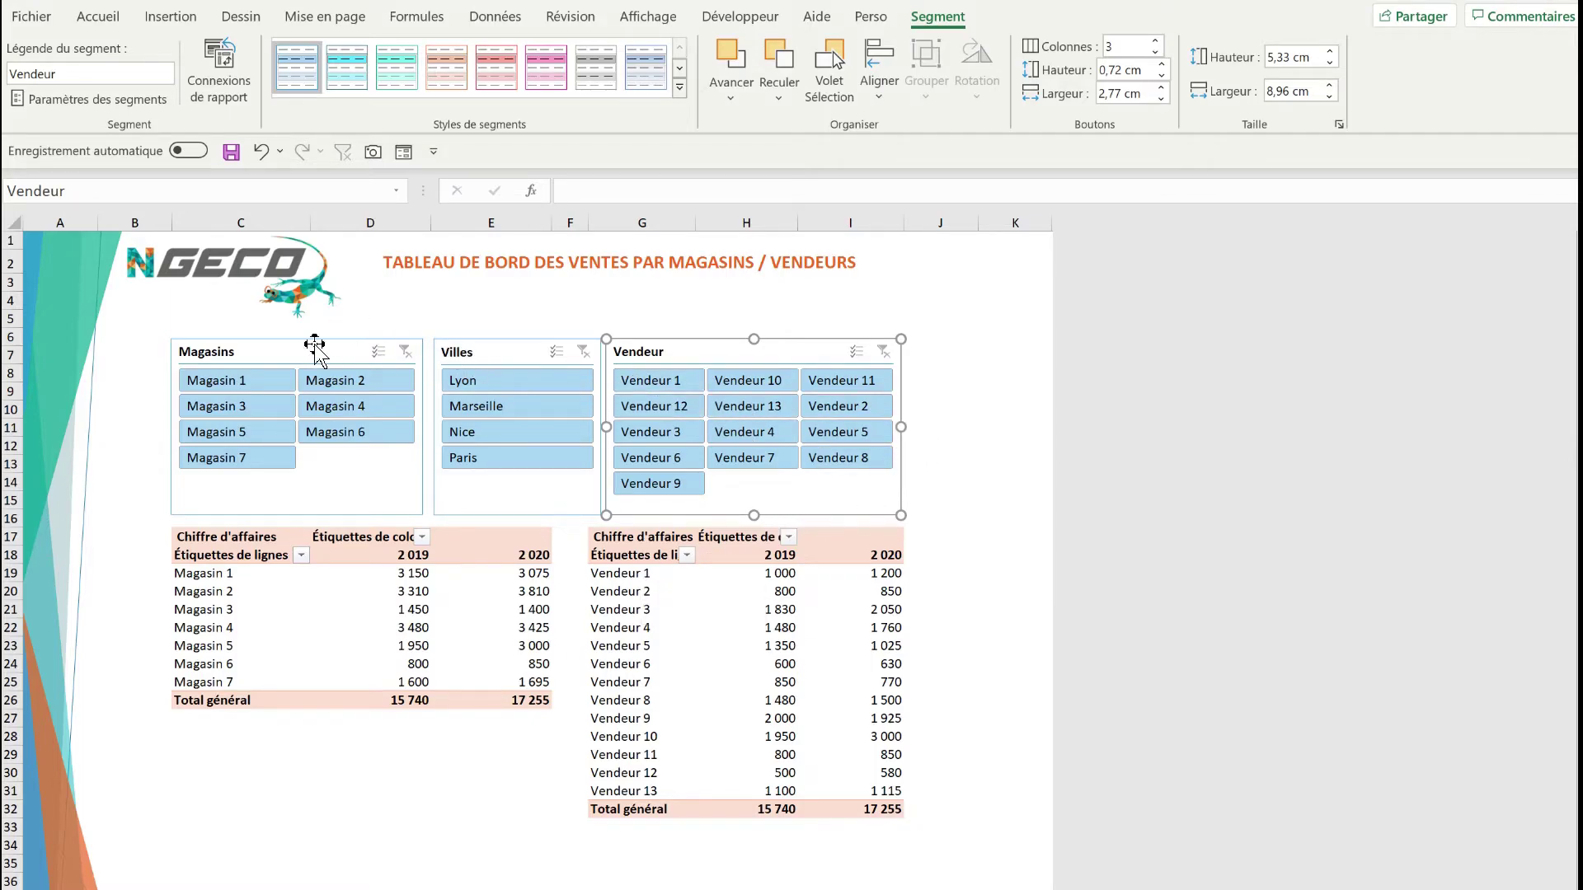
# Connect the Magasins slicer to Tableau croisé dynamique2 as well through its report connections
pyautogui.click(223, 354)
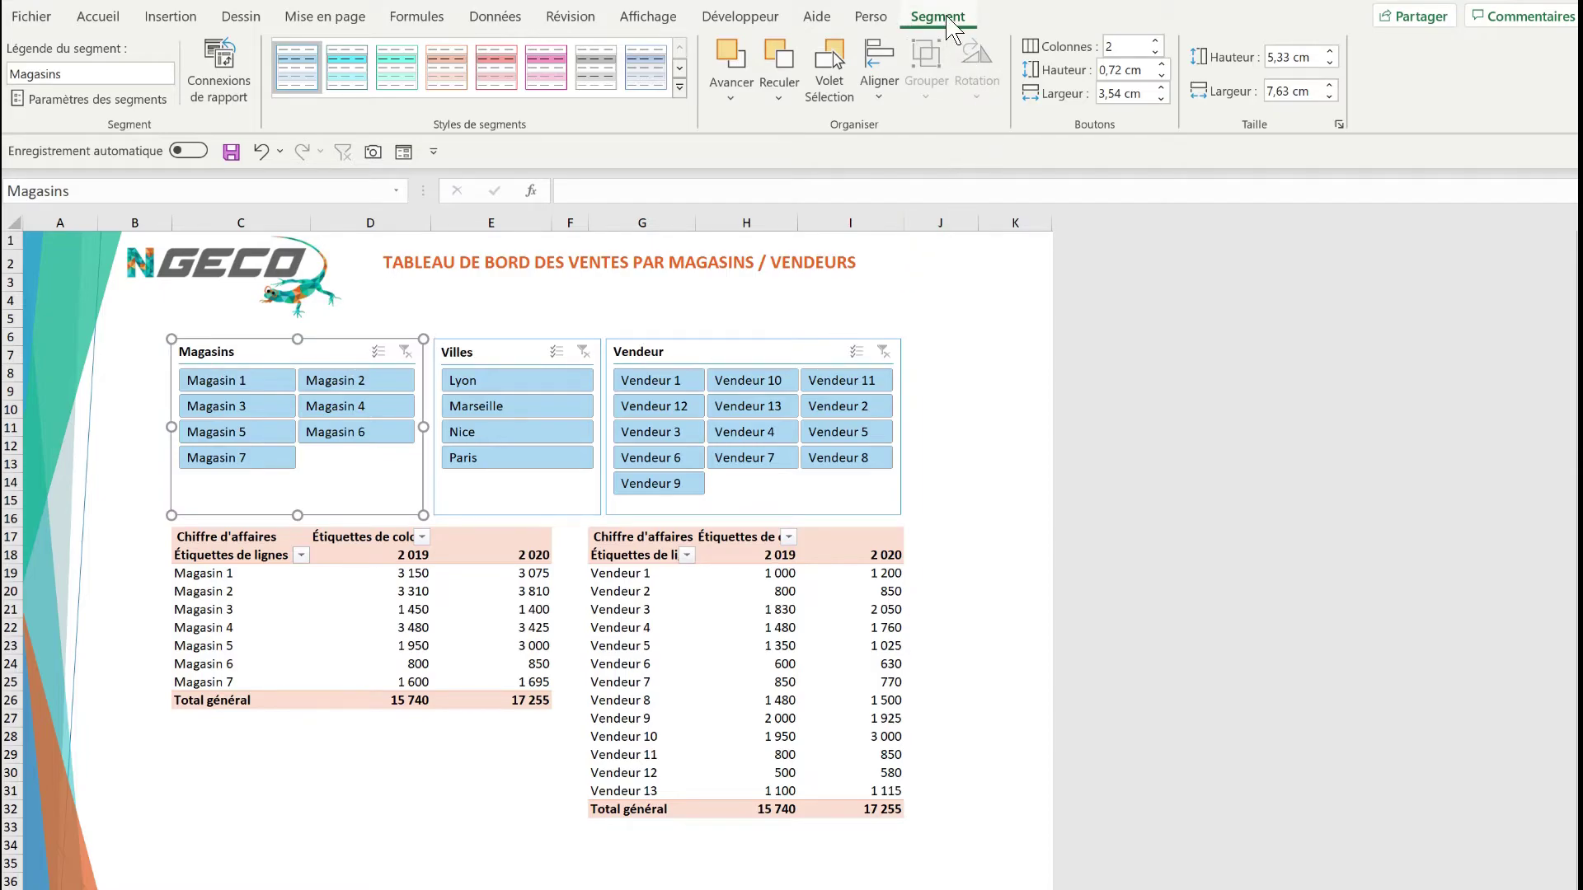
pyautogui.click(234, 103)
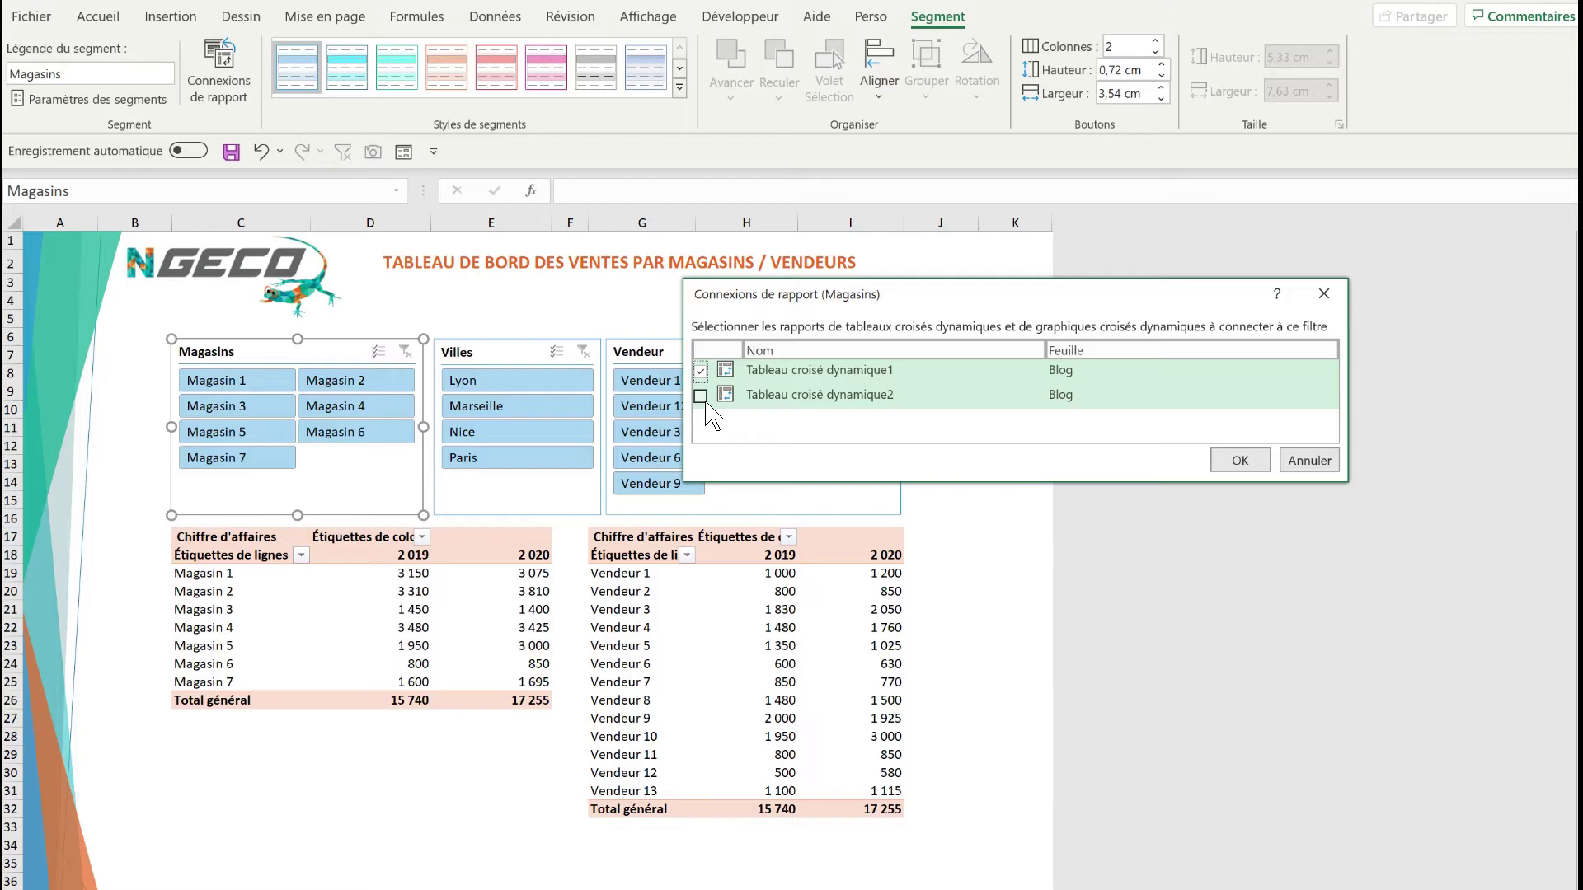
pyautogui.click(700, 396)
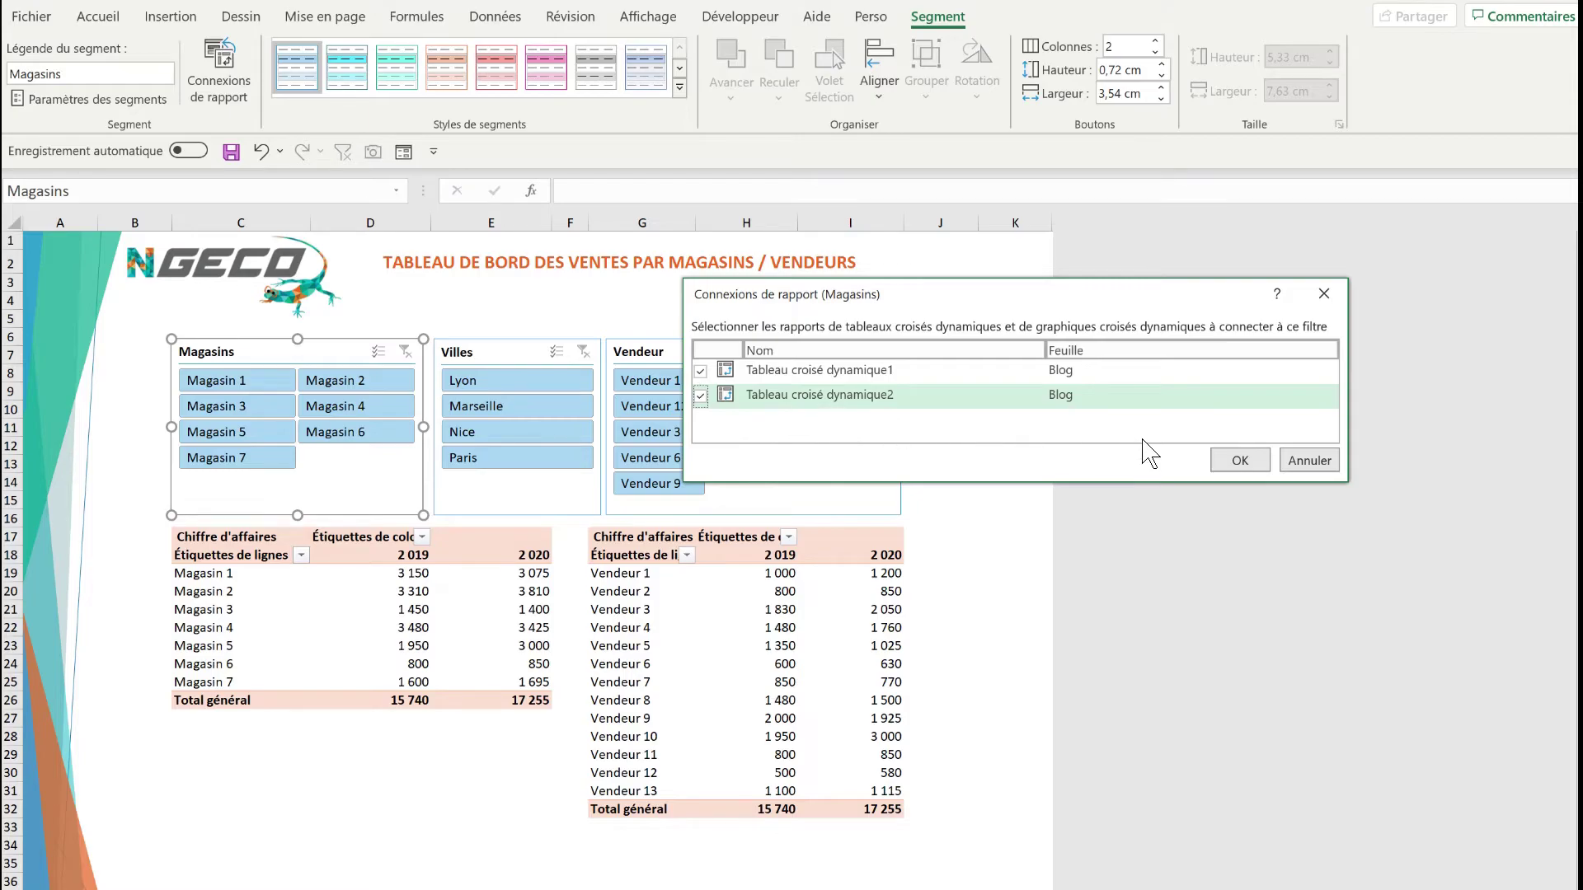
pyautogui.click(1240, 460)
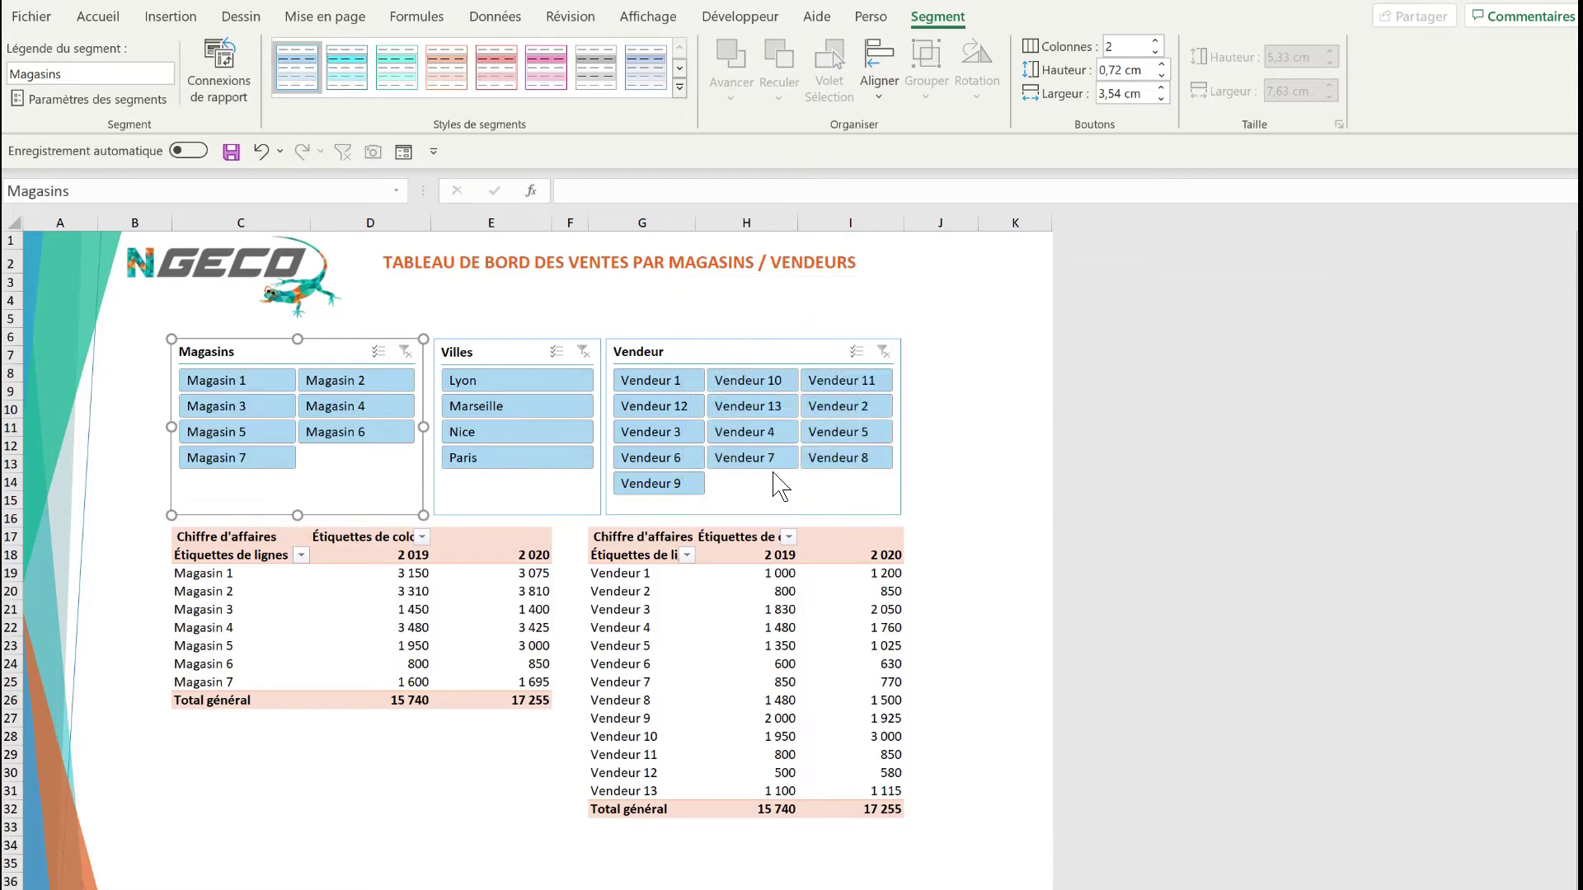
# Connect the Villes slicer to Tableau croisé dynamique2 as well through its report connections
pyautogui.click(503, 353)
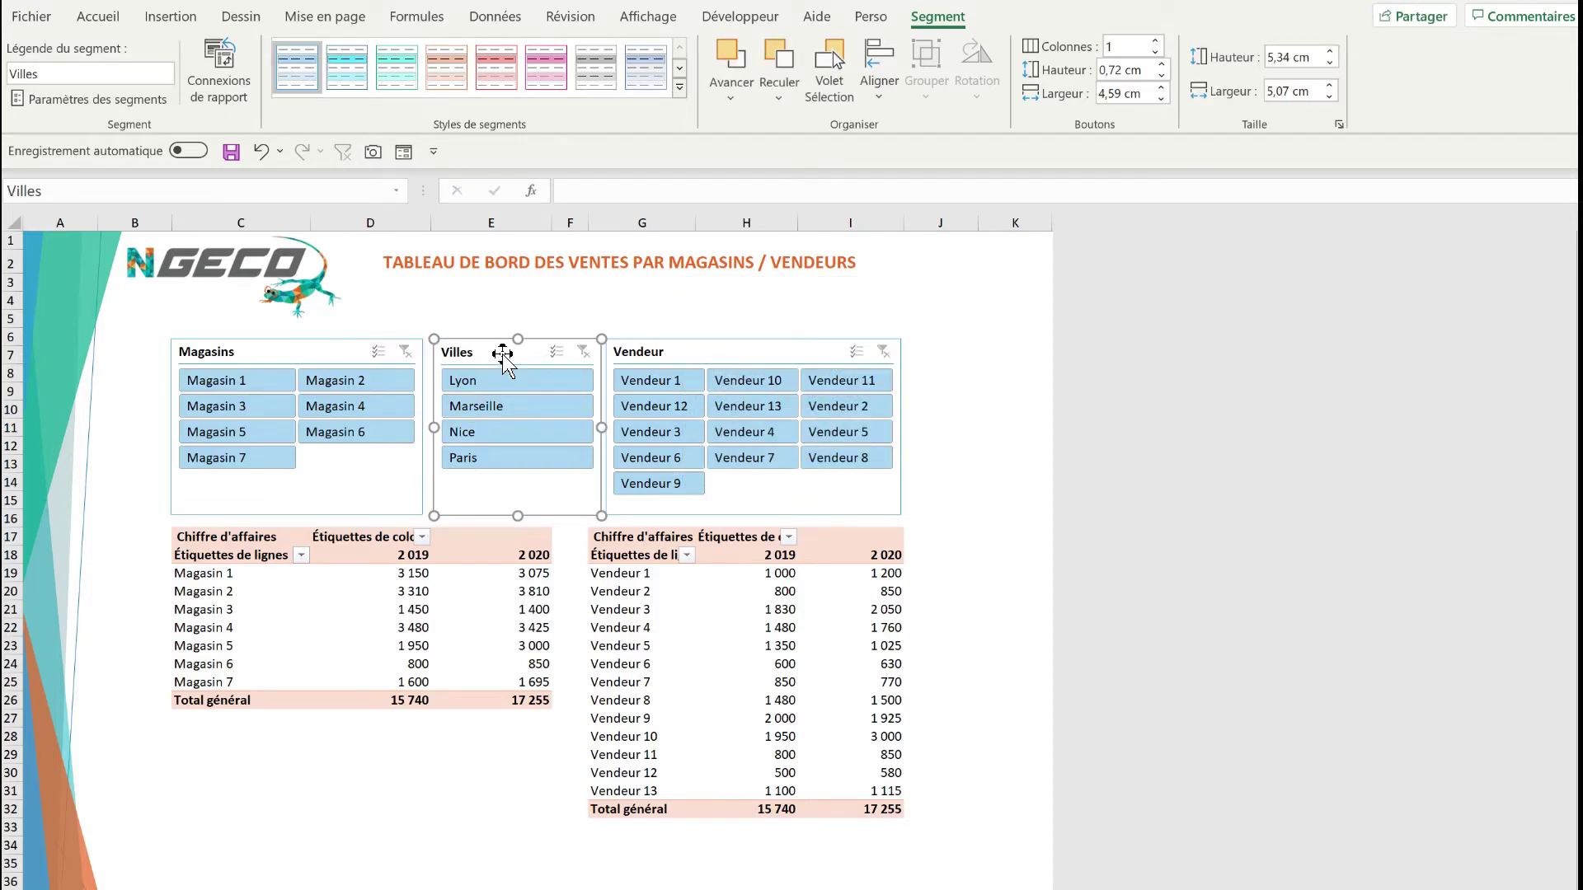
pyautogui.click(221, 84)
pyautogui.click(700, 395)
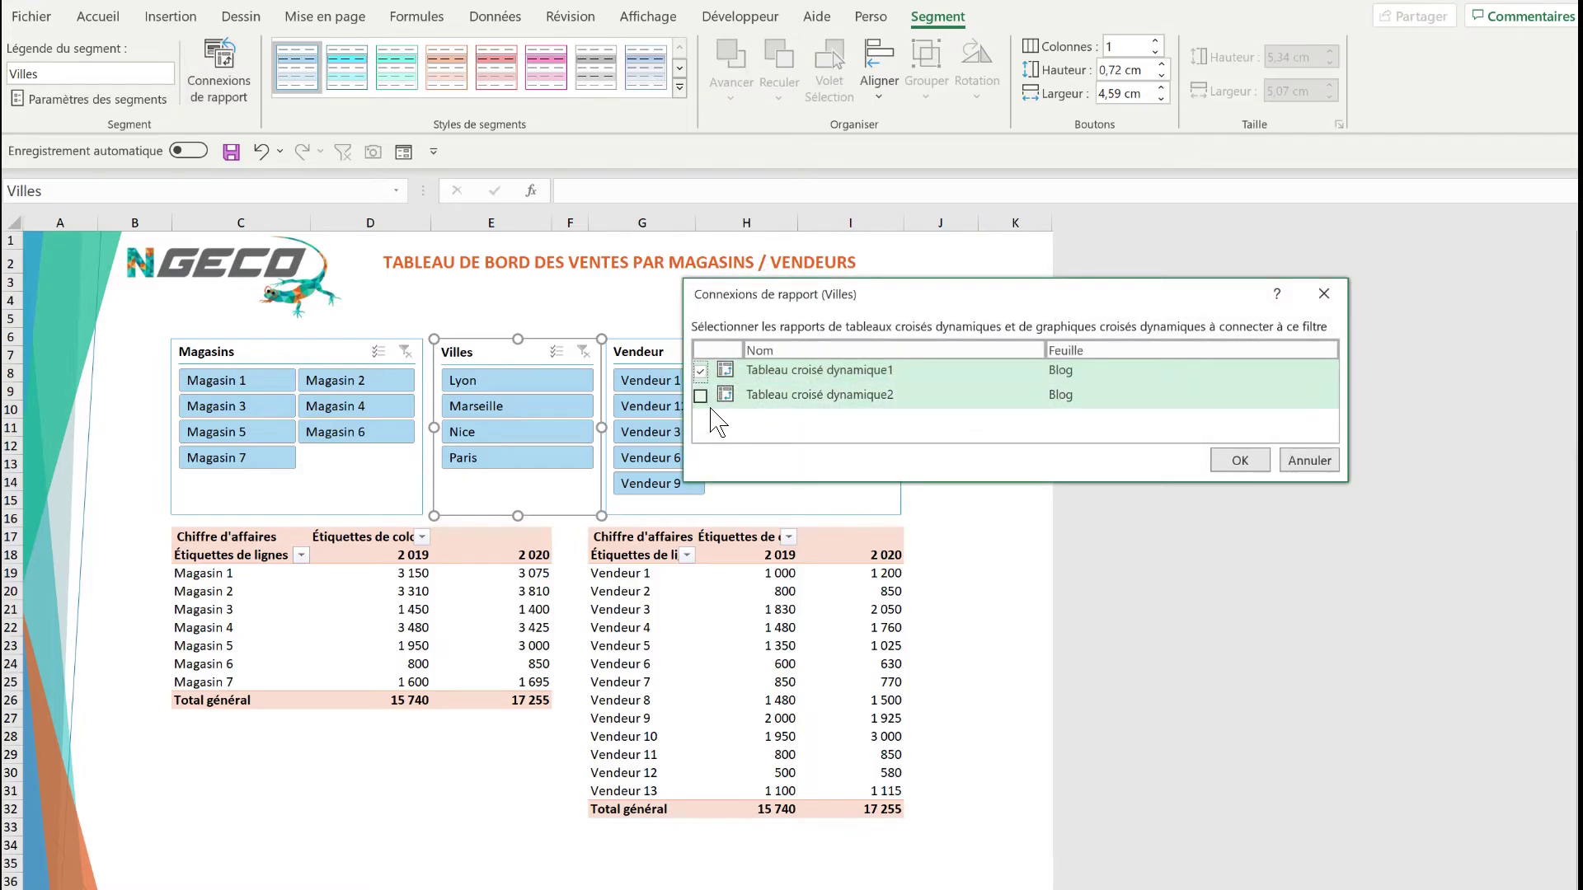
pyautogui.click(1261, 462)
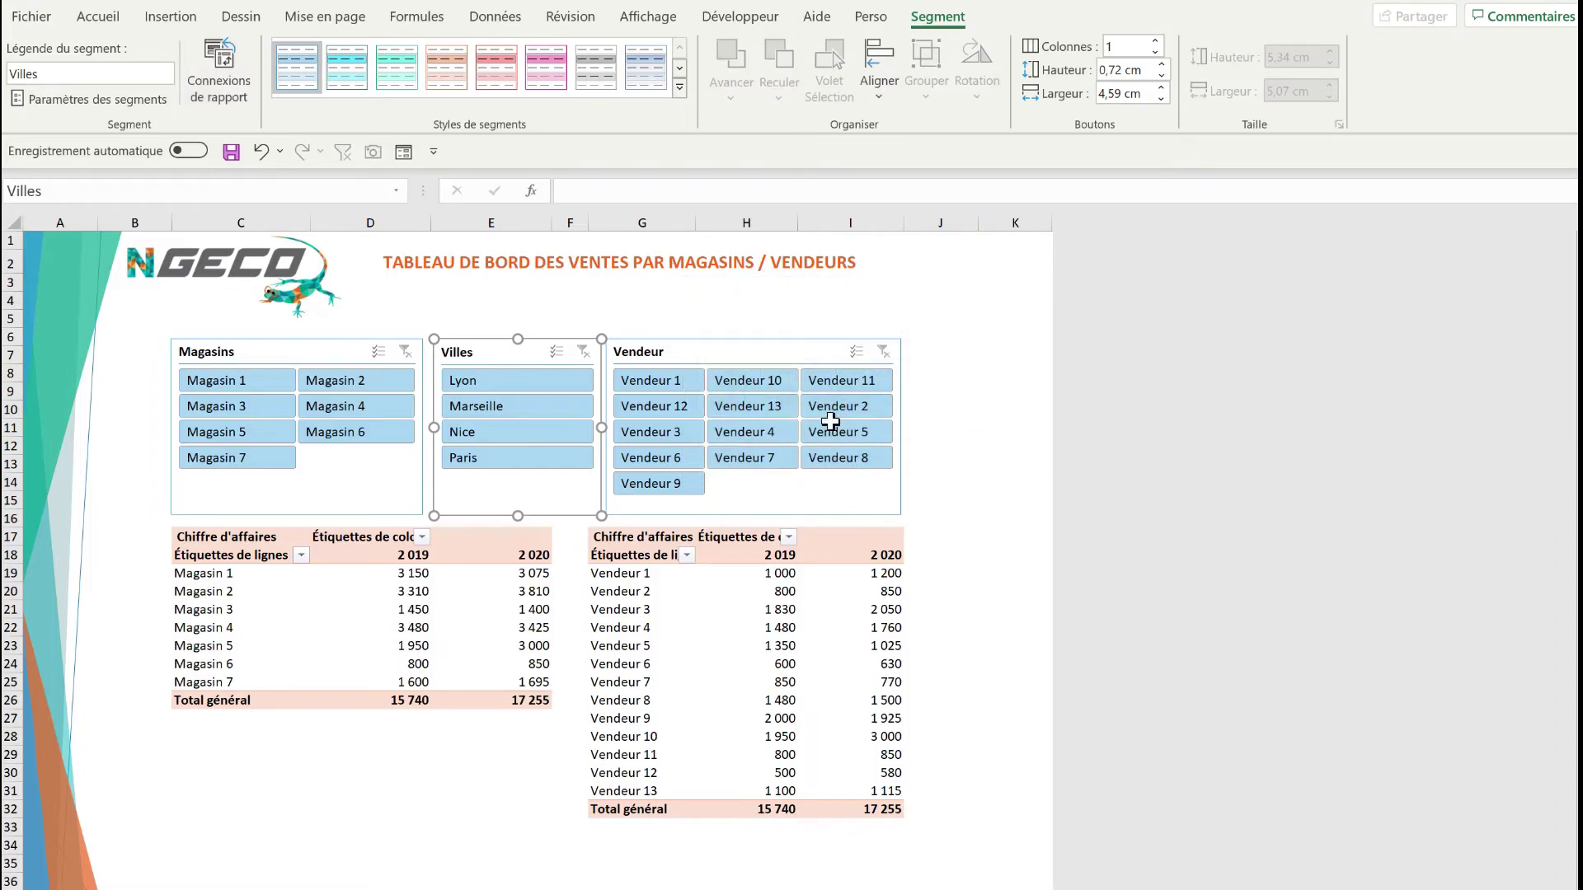
# Connect the Vendeur slicer to Tableau croisé dynamique2 as well through its report connections
pyautogui.click(708, 362)
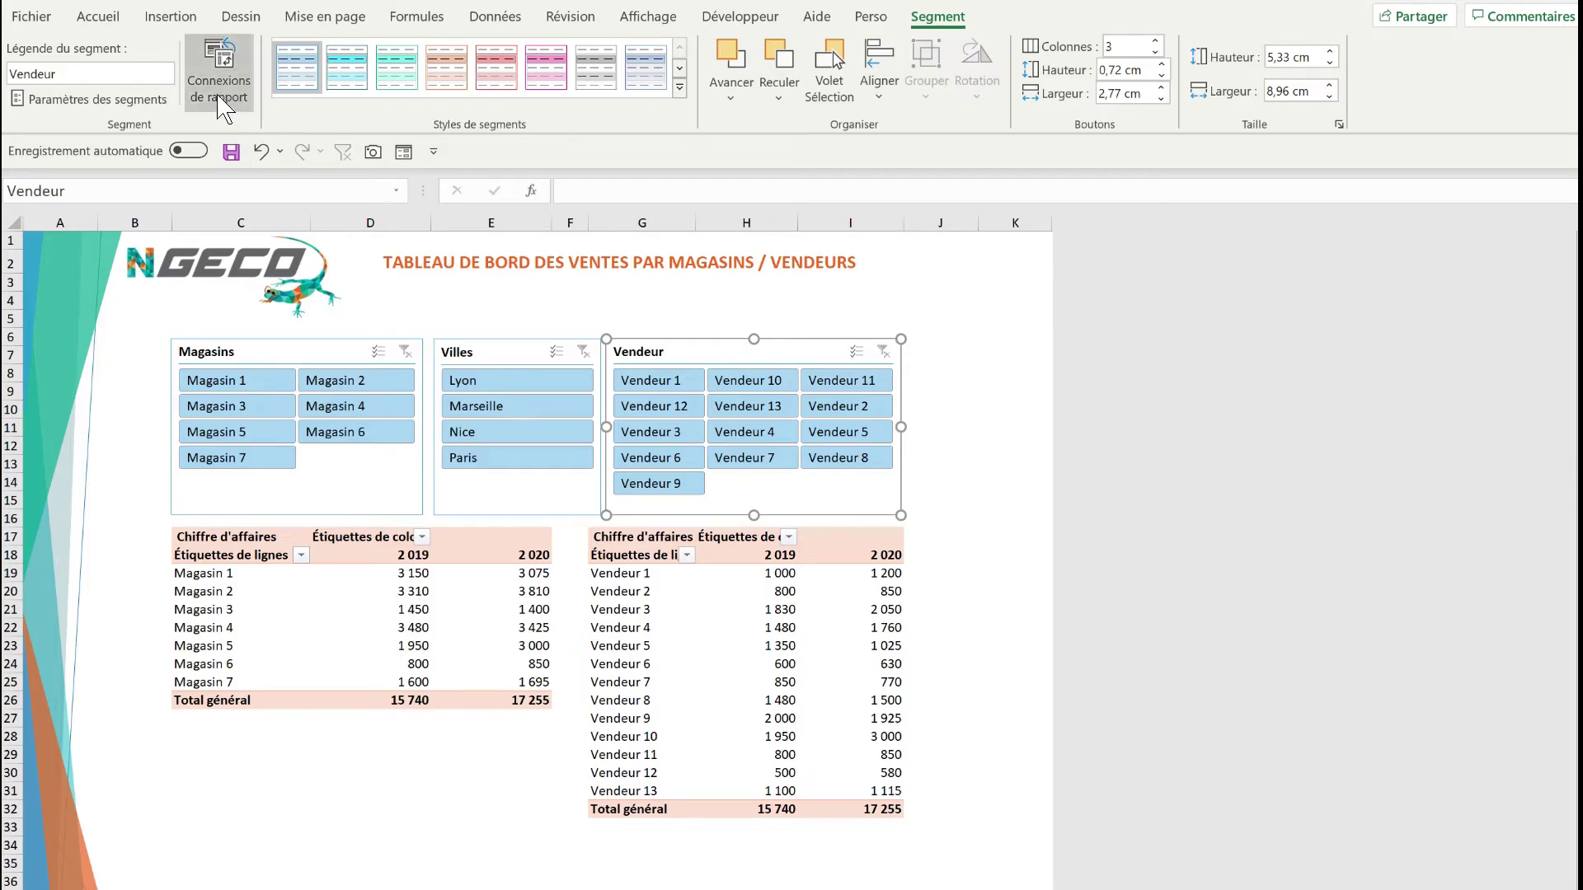
pyautogui.click(222, 98)
pyautogui.click(699, 395)
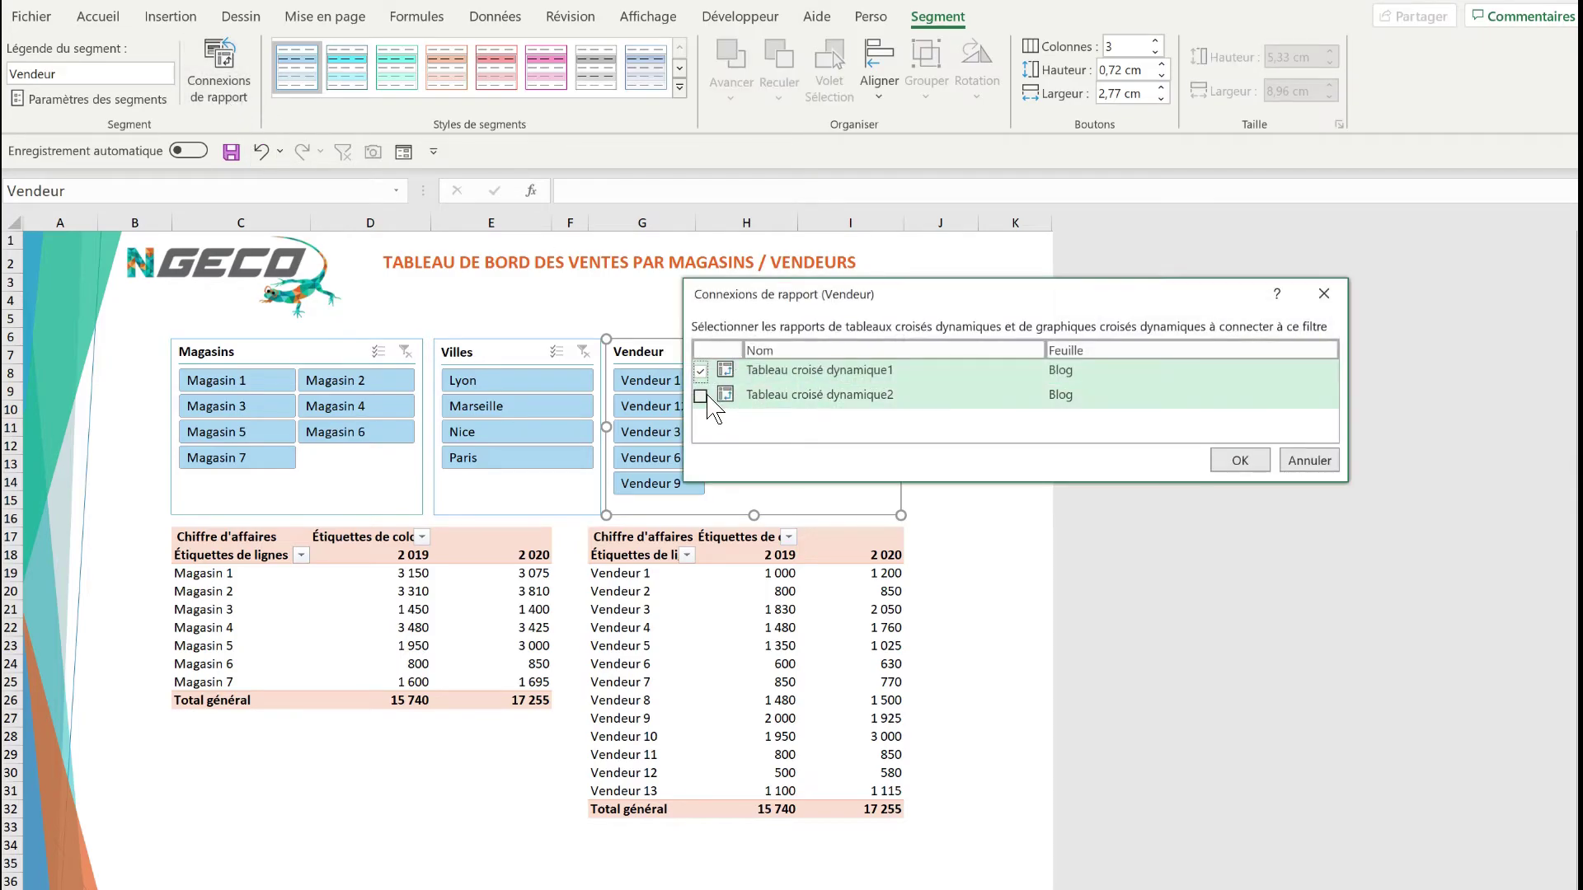
pyautogui.click(1240, 462)
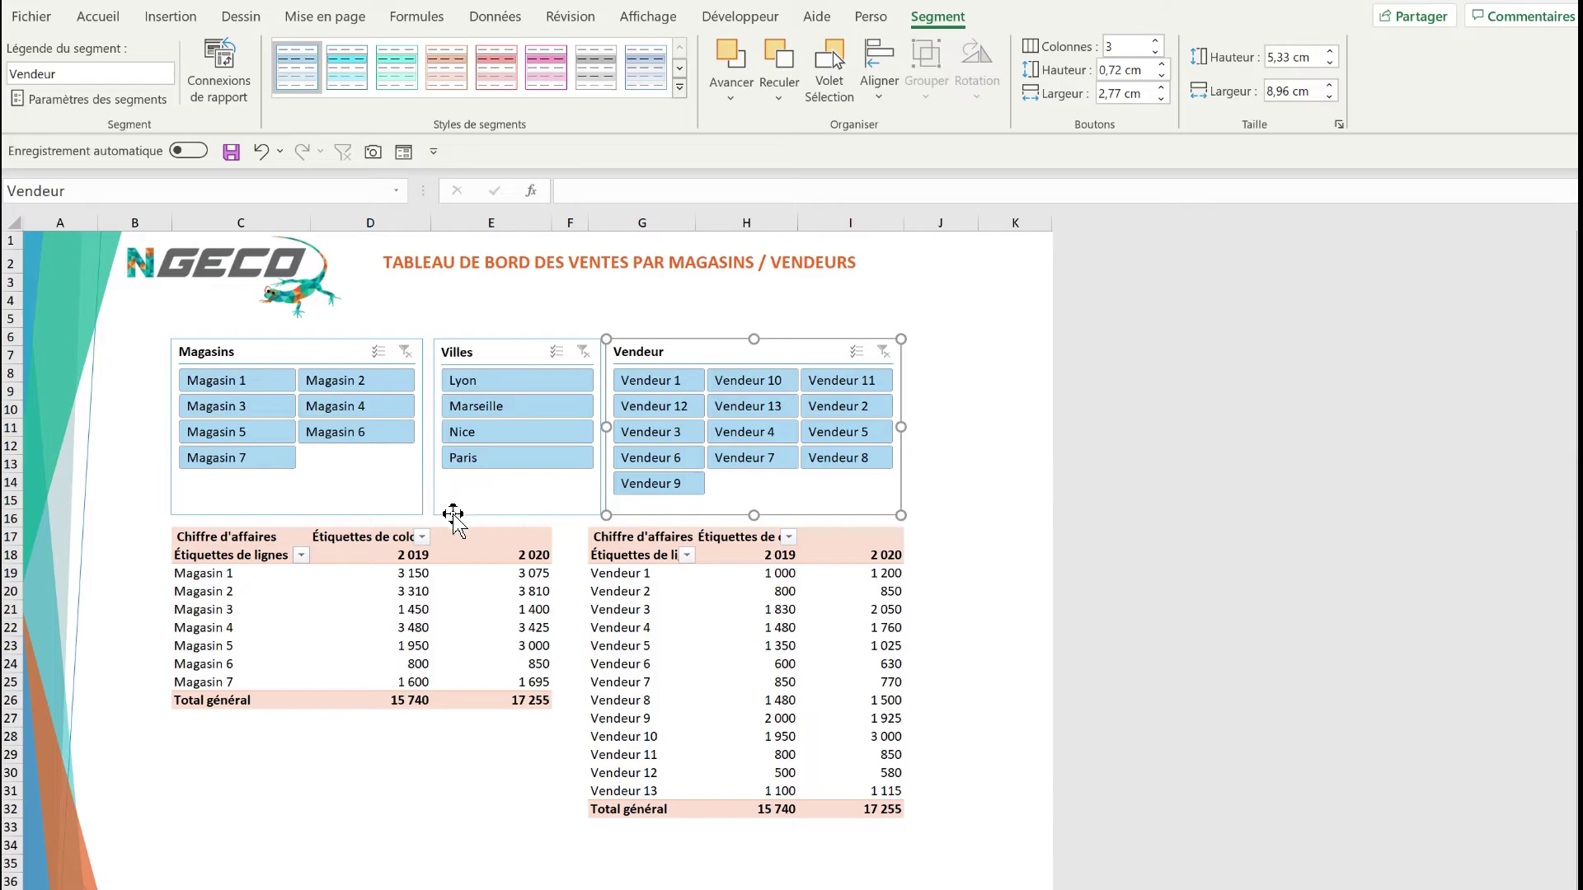
# Try the connected slicers by filtering on Paris, clear that filter, and filter both pivot tables on Magasin 1
pyautogui.click(488, 460)
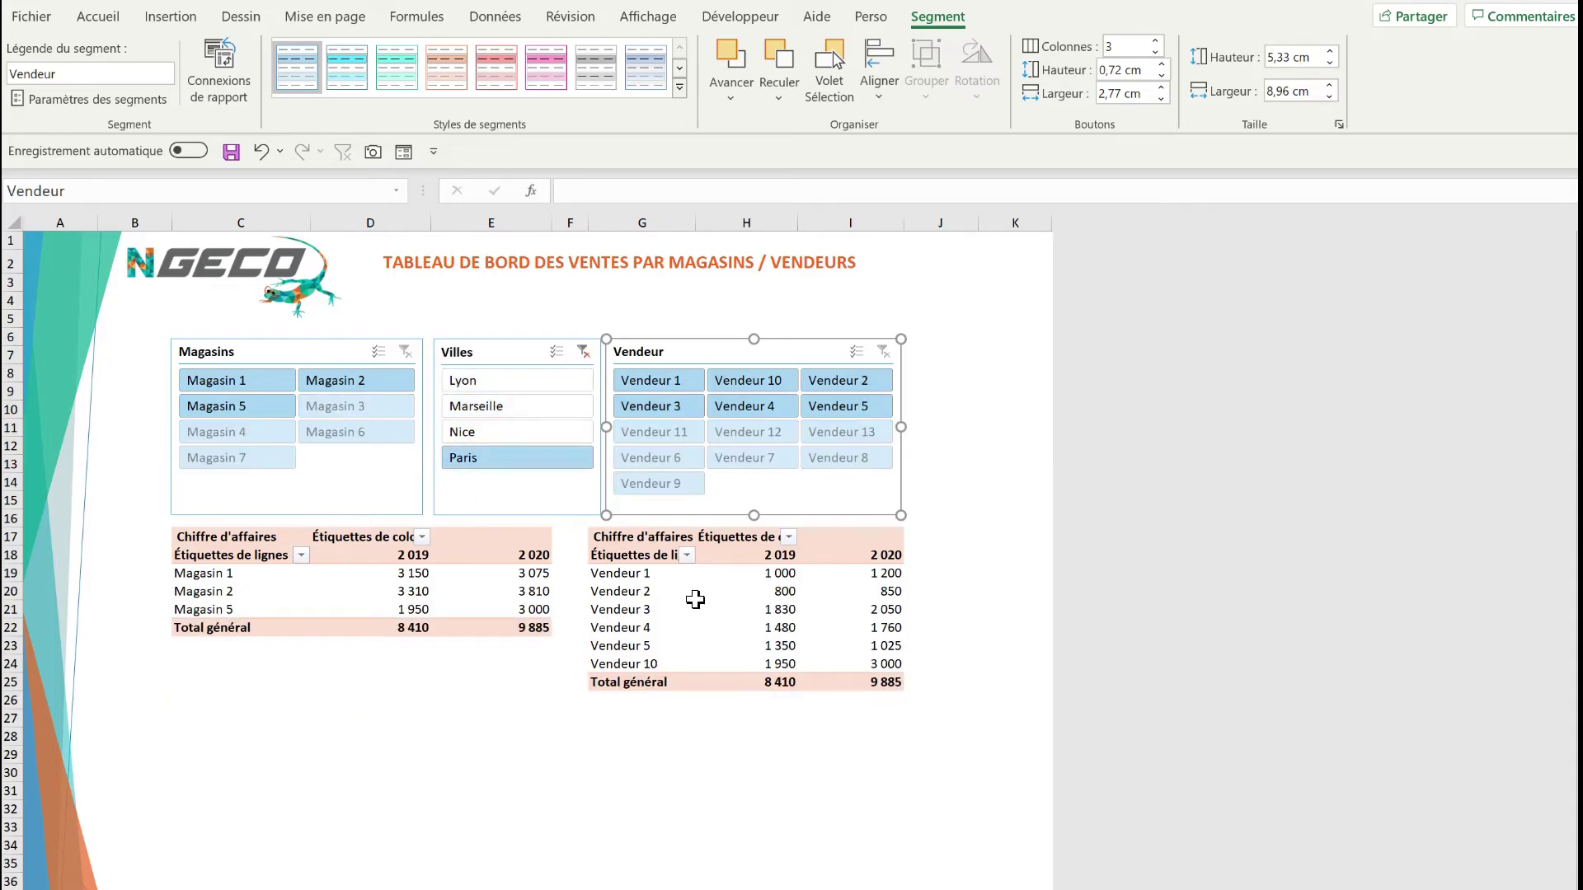
pyautogui.click(583, 352)
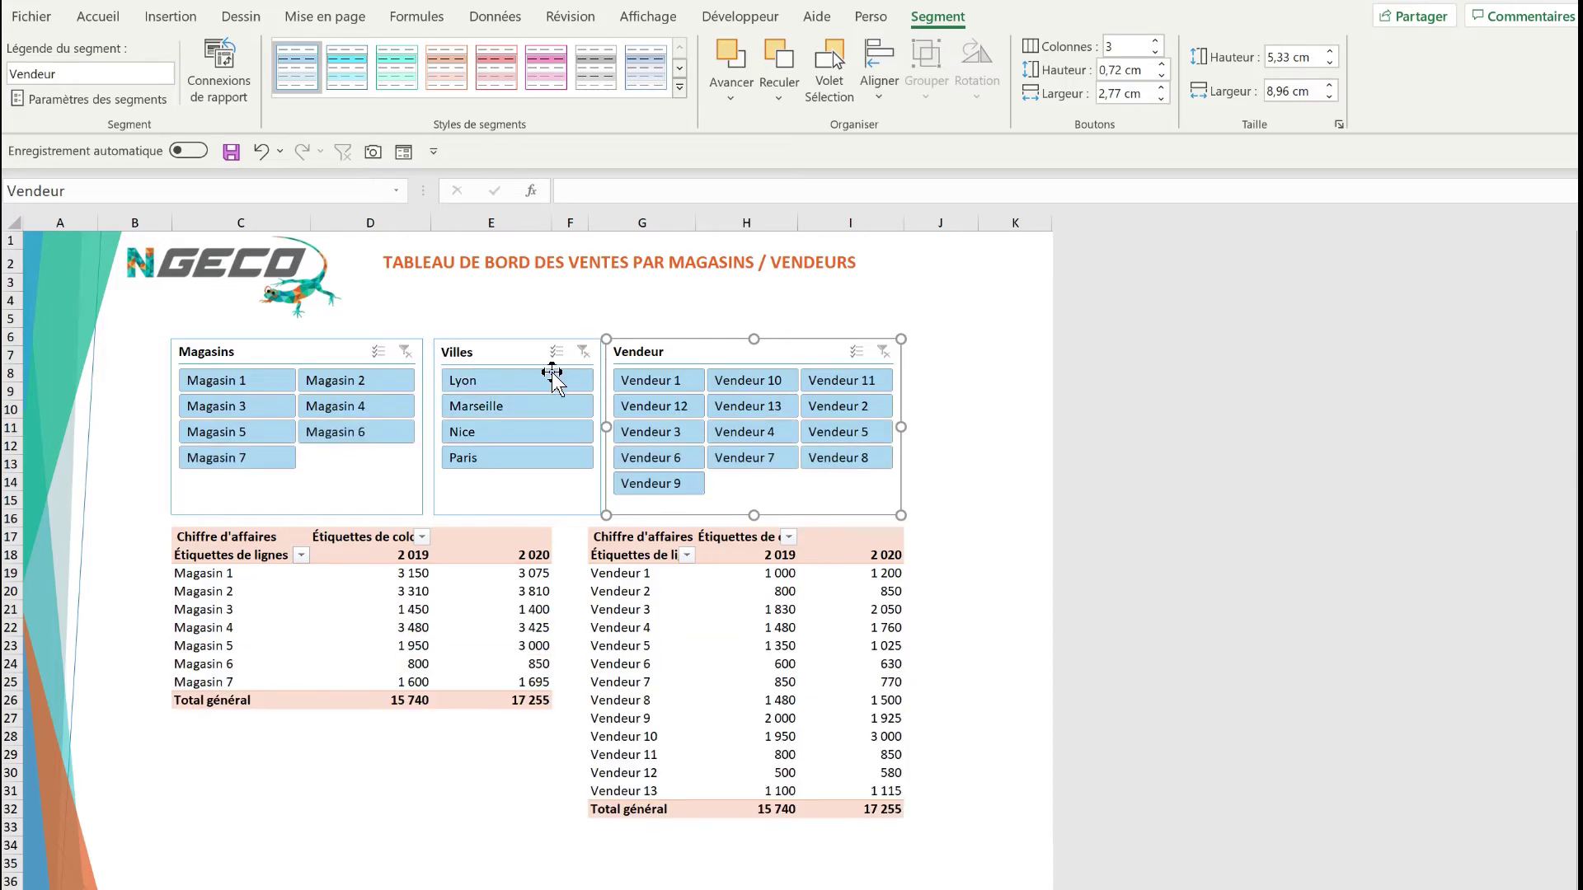
pyautogui.click(250, 384)
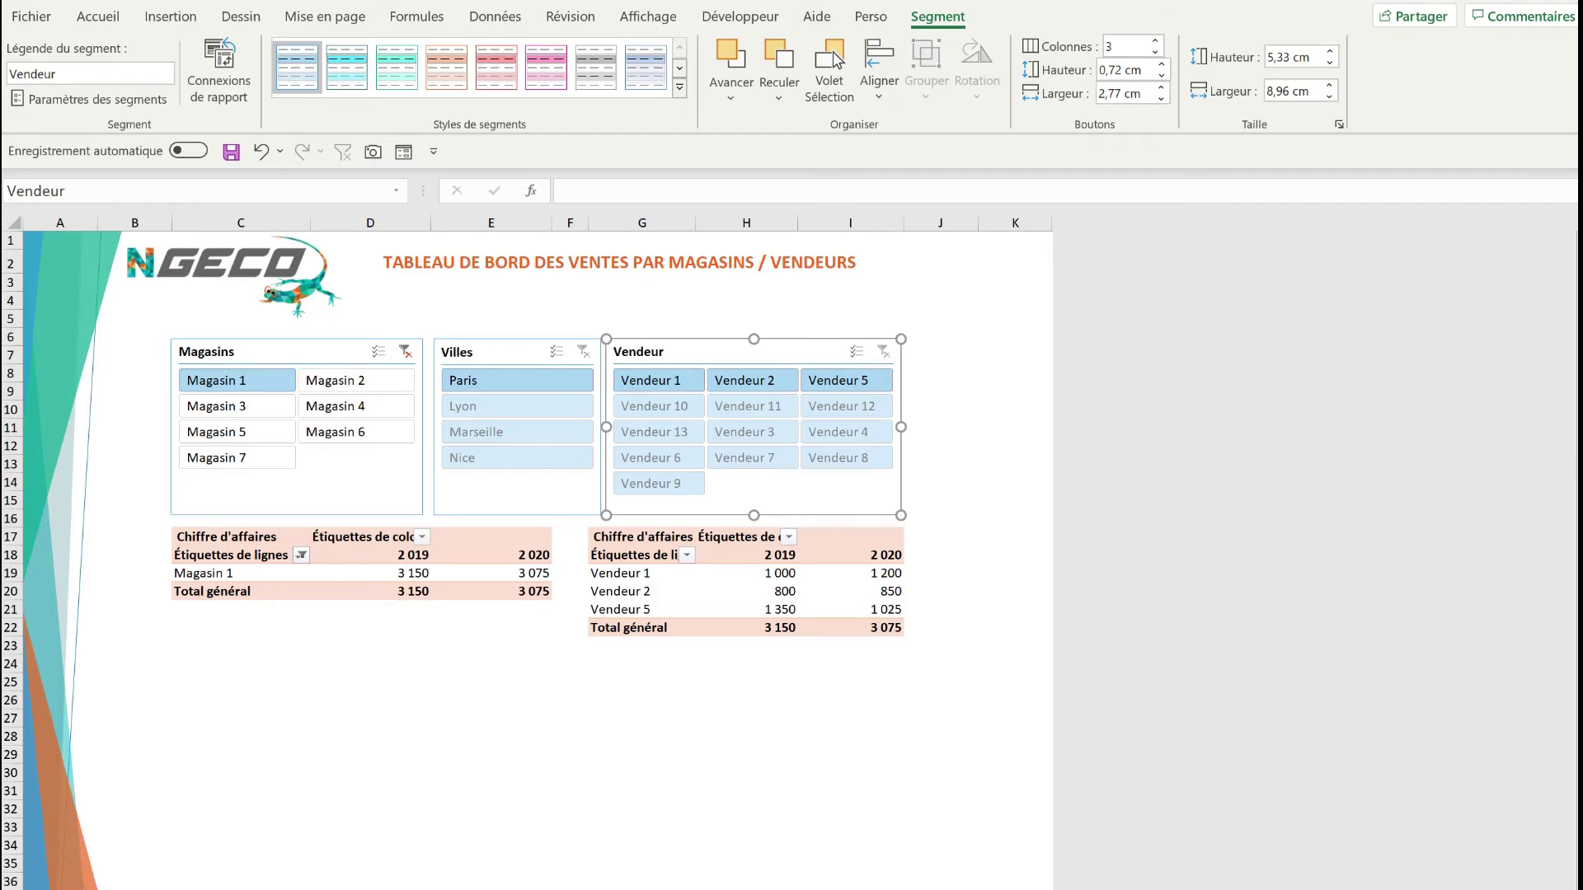
# Hide the worksheet's row and column headings
pyautogui.click(648, 18)
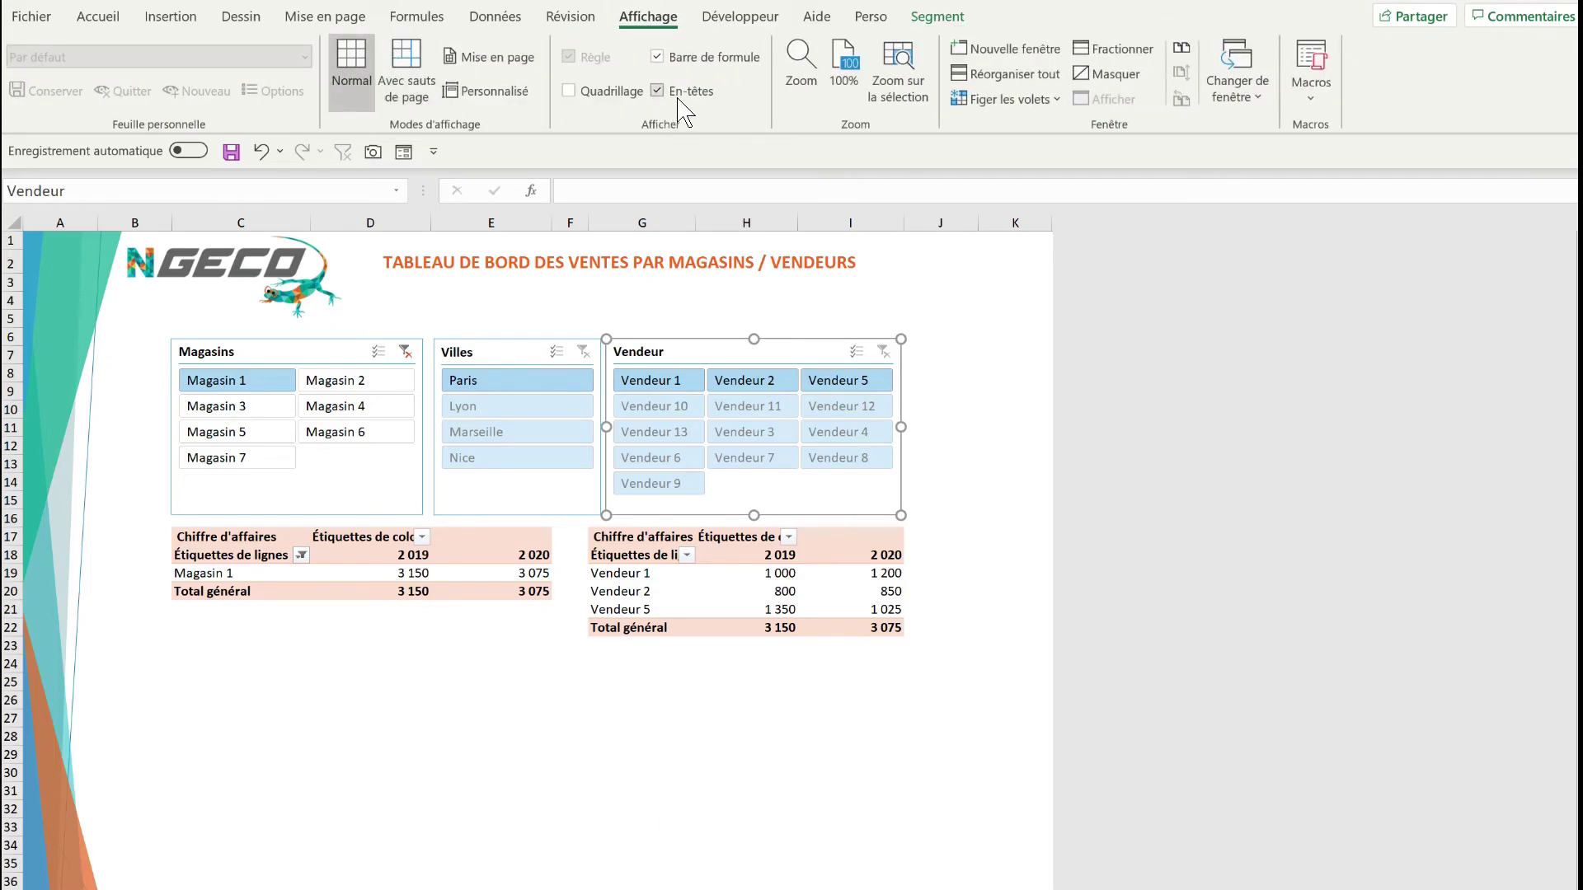
pyautogui.click(657, 91)
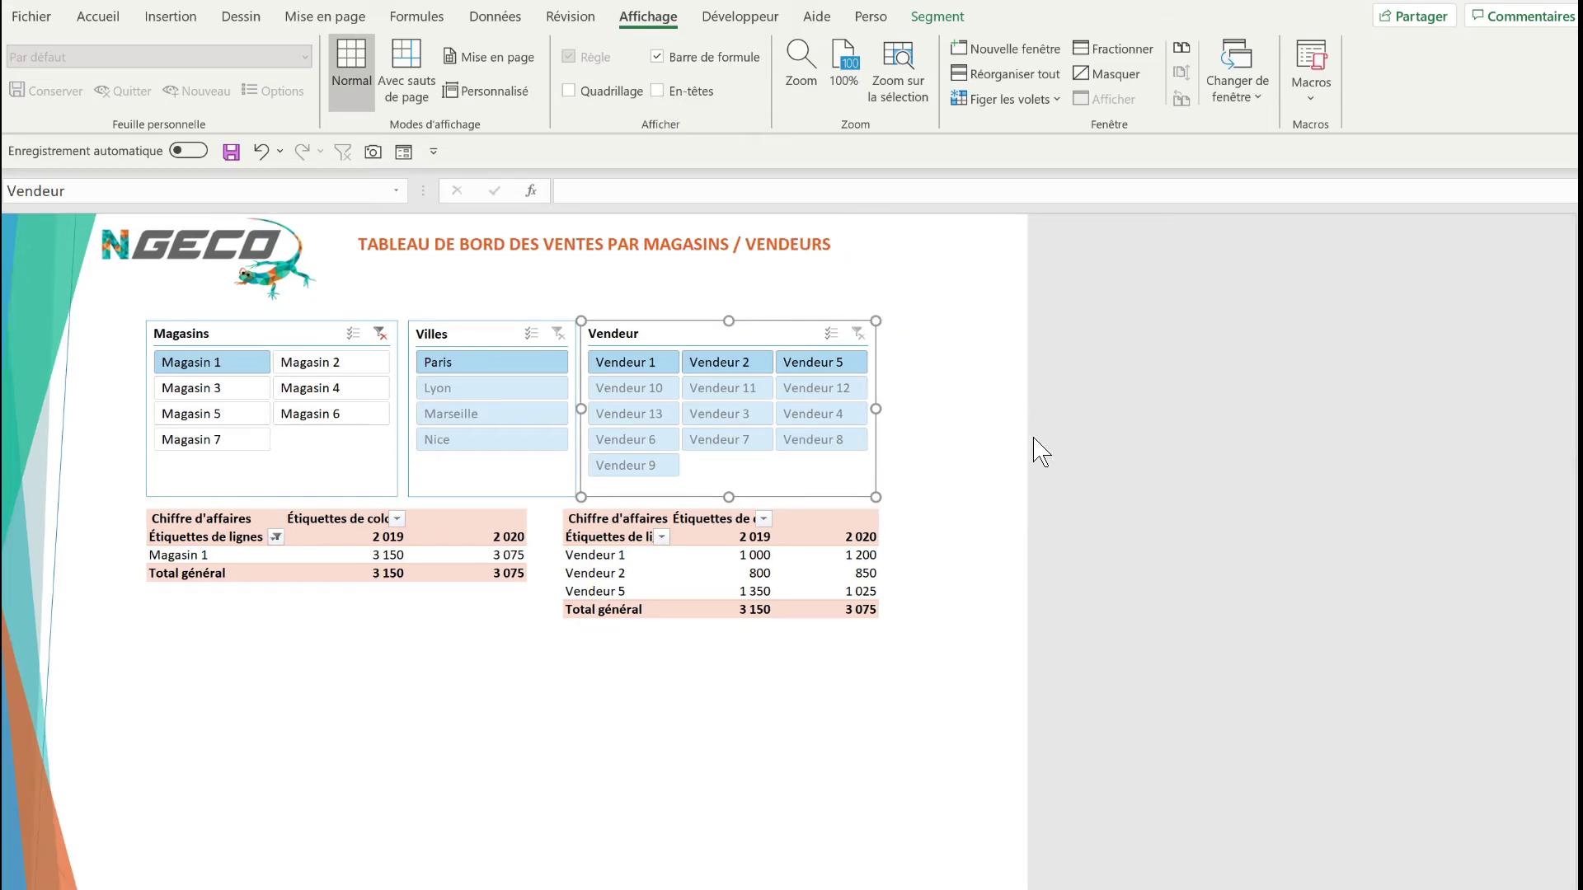